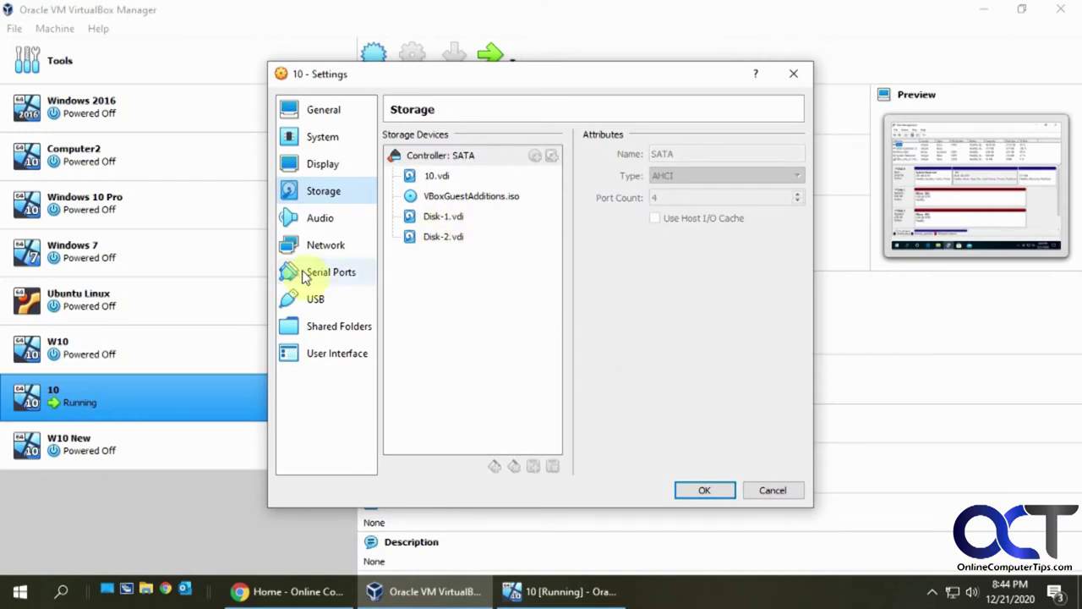
Step: Compare the sizes of 10.vdi, Disk-1.vdi and Disk-2.vdi in Storage settings, then return to the running VM
click(444, 178)
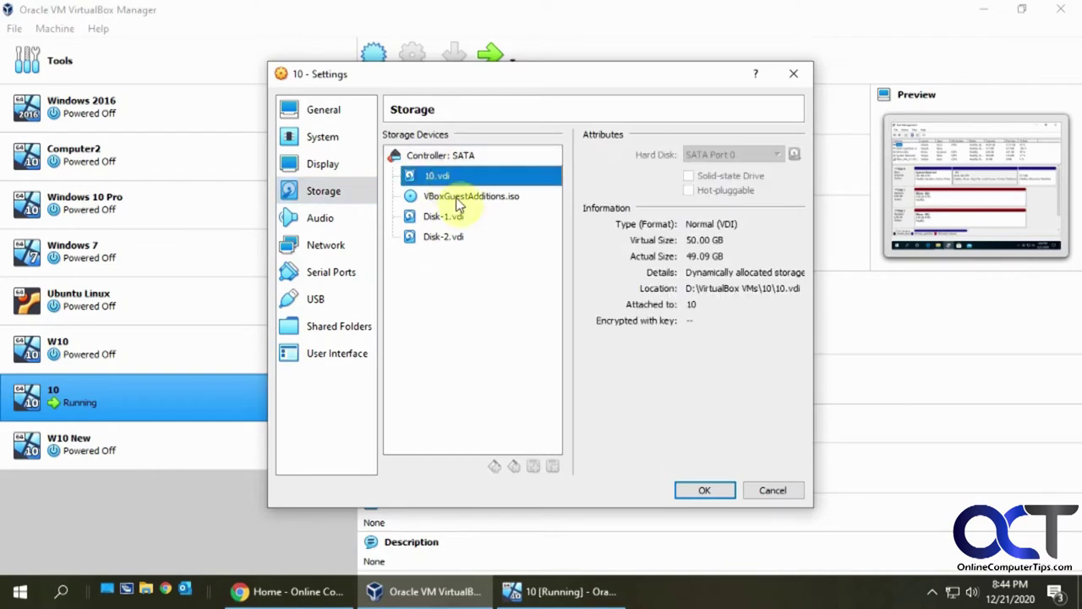
click(459, 216)
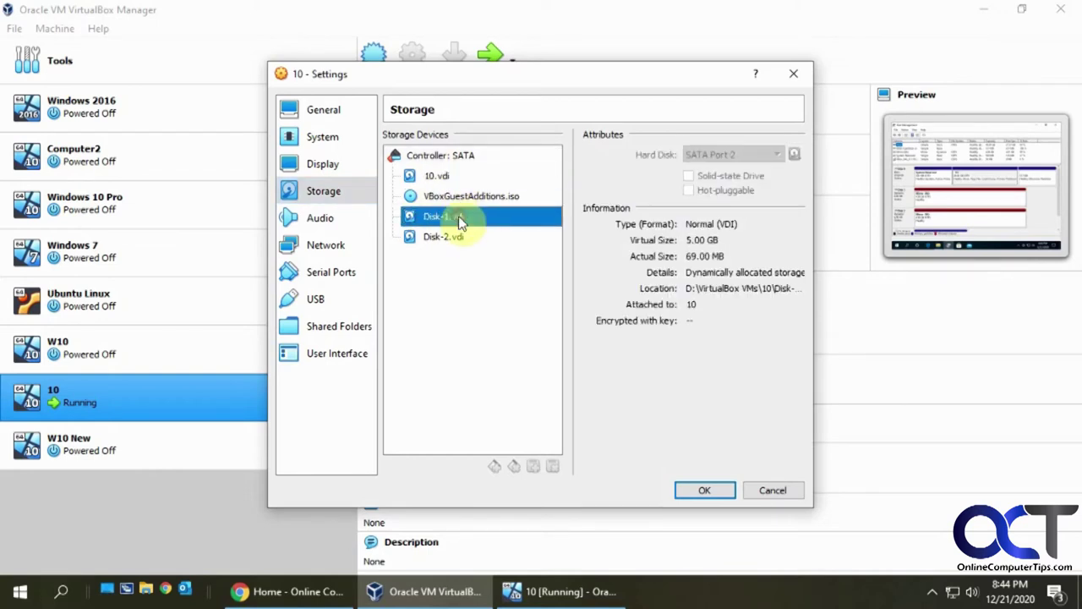
click(457, 238)
click(453, 216)
click(456, 236)
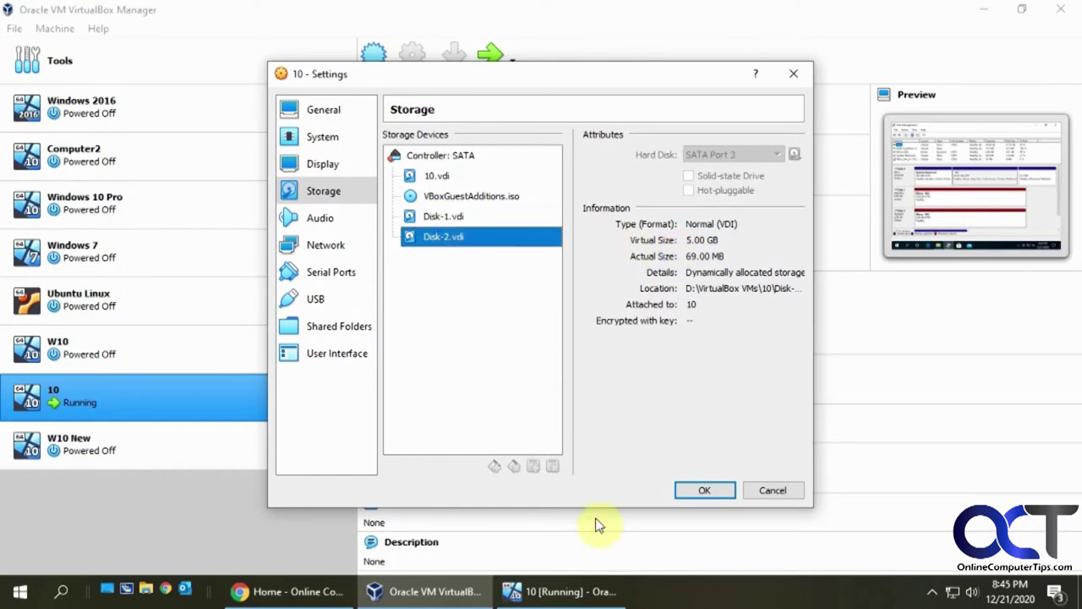
click(568, 591)
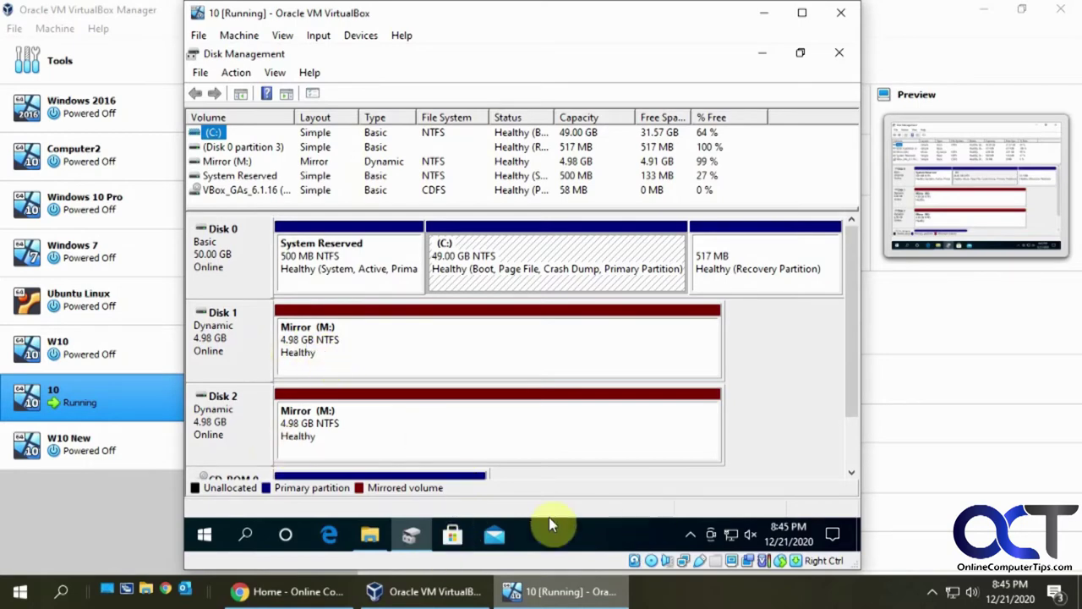
Step: Open File Explorer in the VM and browse the navigation pane
click(361, 532)
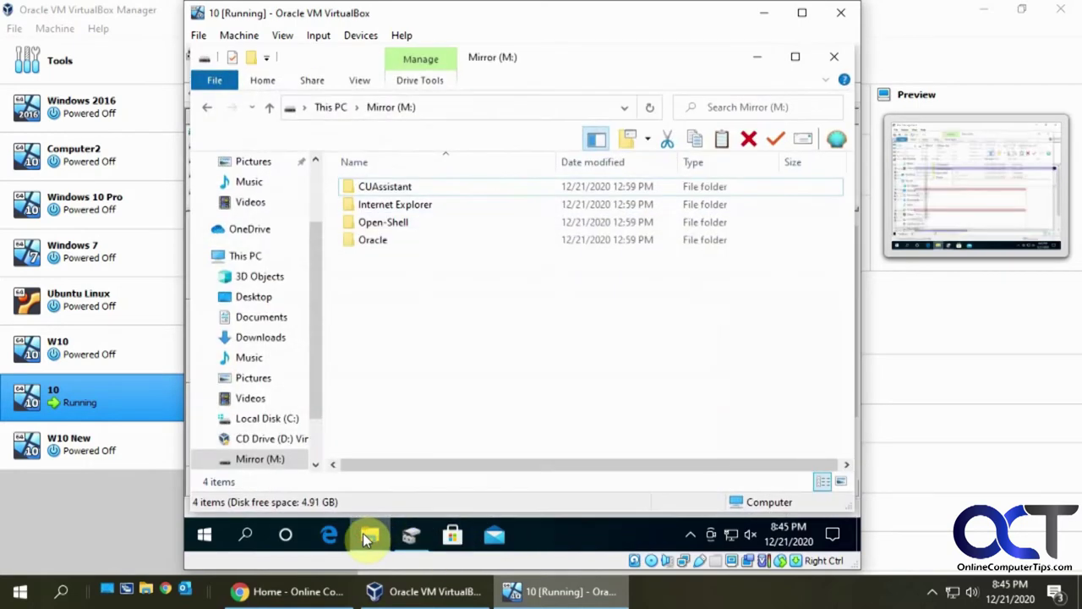
scroll(313, 419, down, 1)
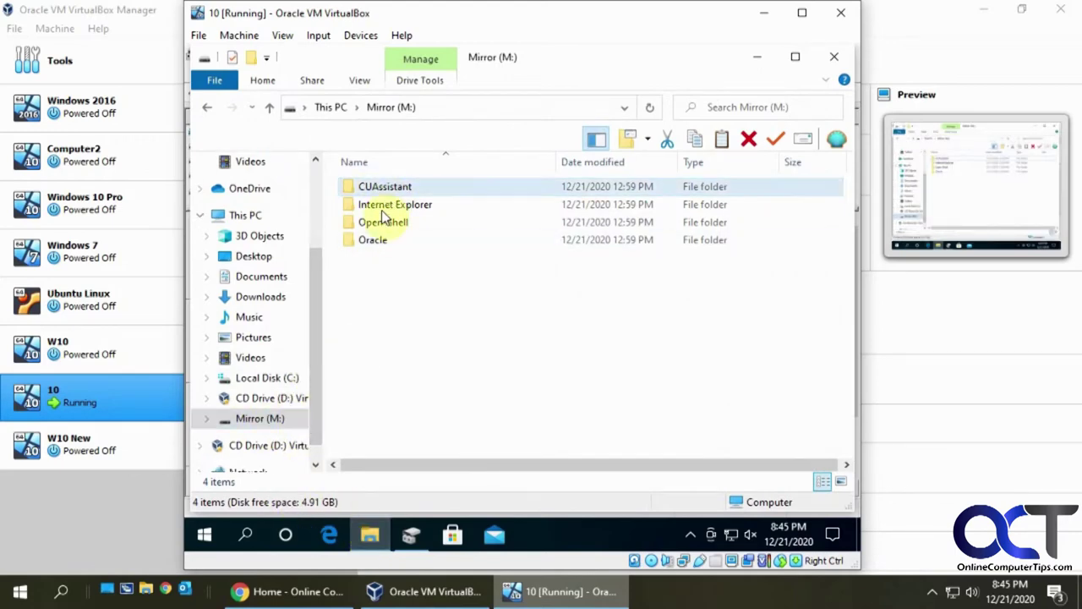
click(381, 208)
Step: Check the Mirror (M:) drive's properties for its 4.98 GB capacity, then return to VirtualBox
click(278, 418)
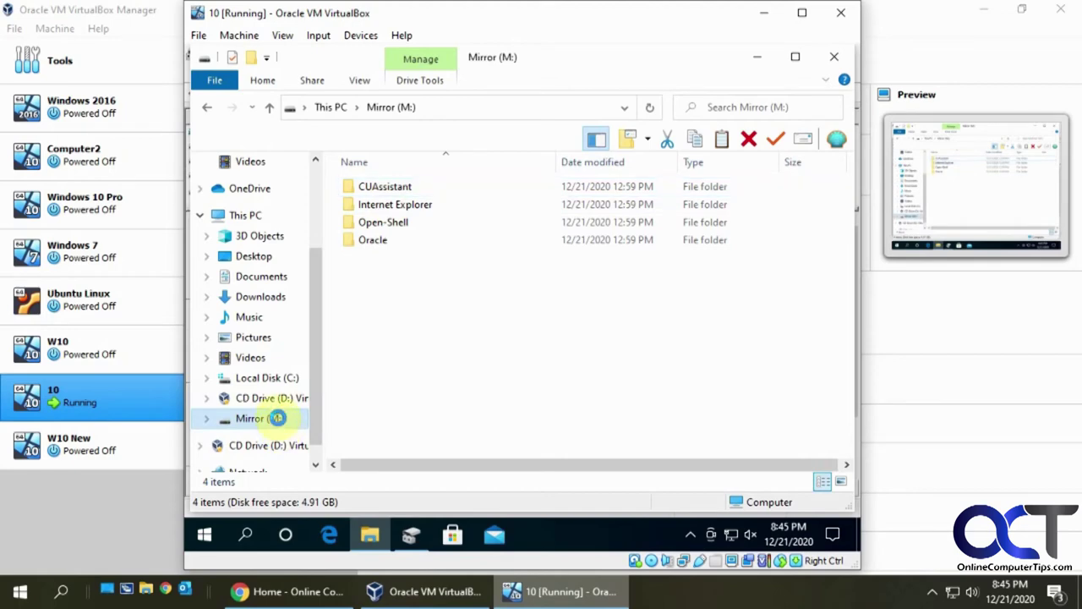
right_click(278, 417)
click(300, 406)
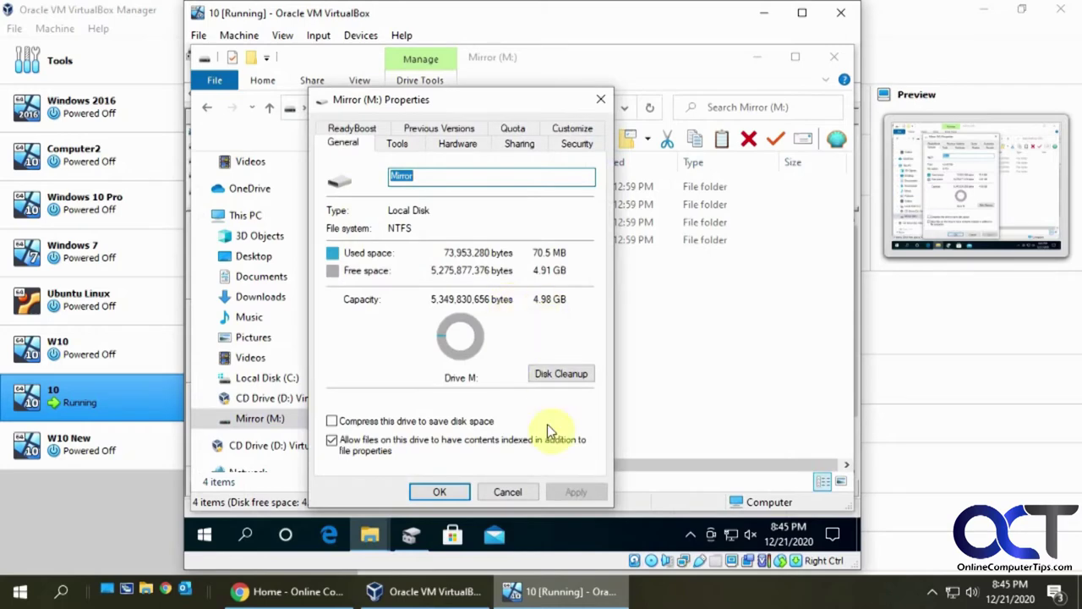
click(519, 490)
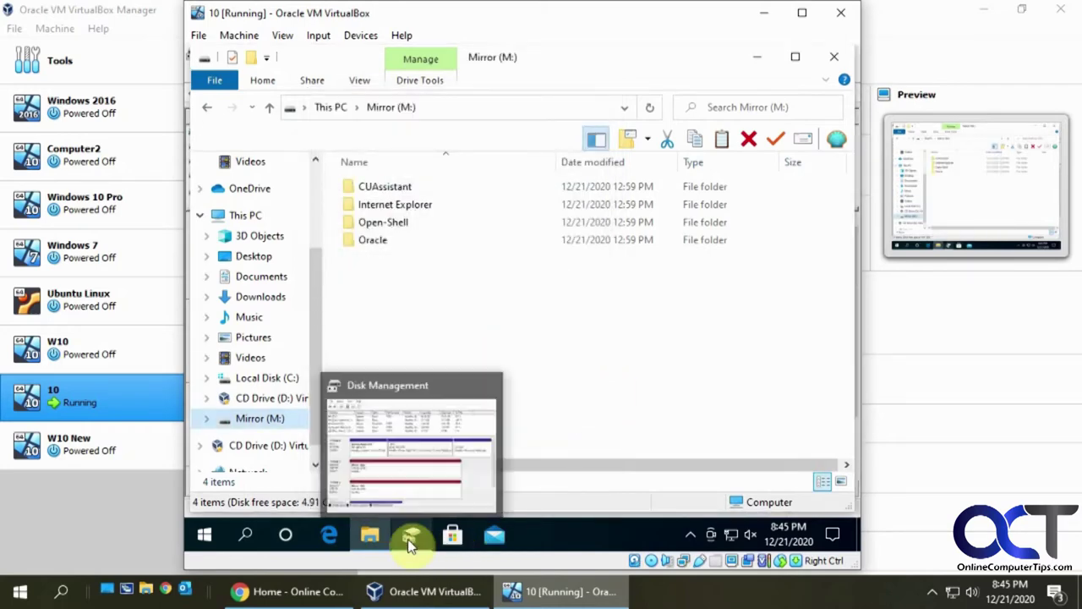
click(459, 591)
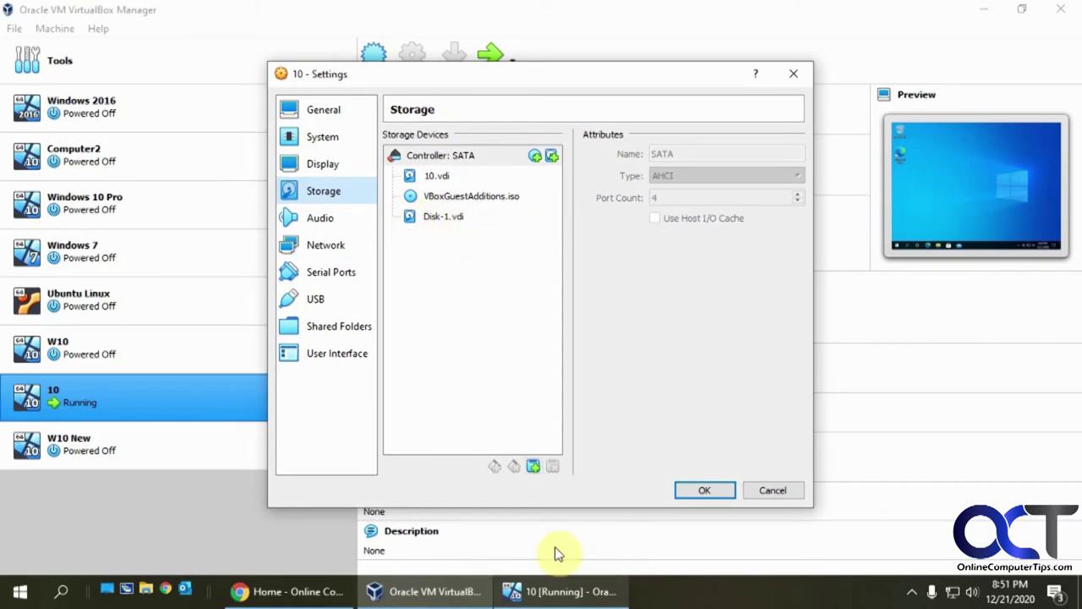
Step: Launch Disk Management from a 'disk management' search, maximized with the disk map enlarged to show the Missing disk
click(538, 584)
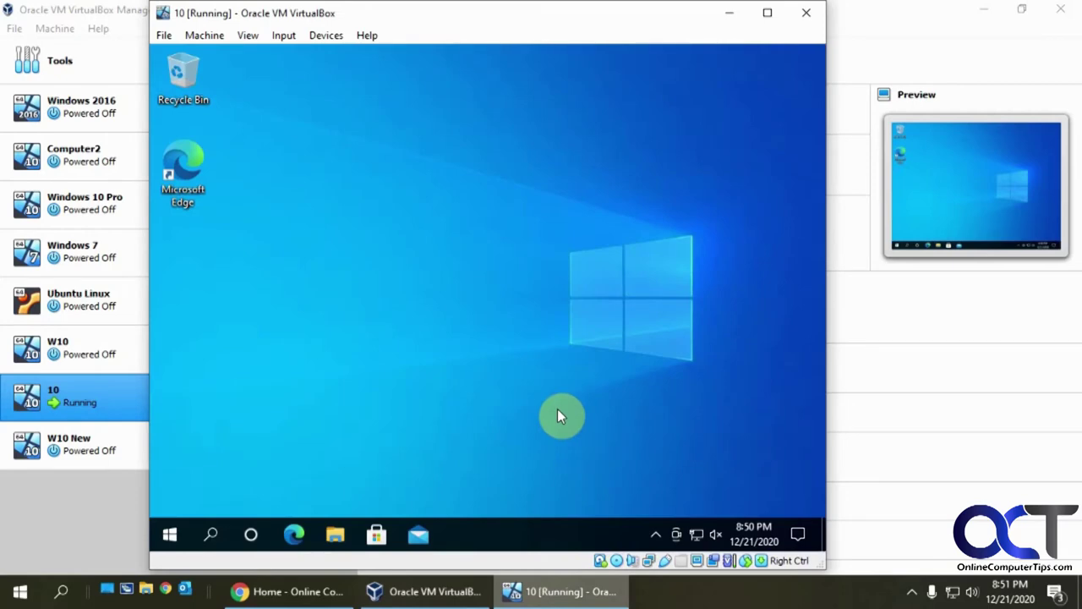
click(169, 534)
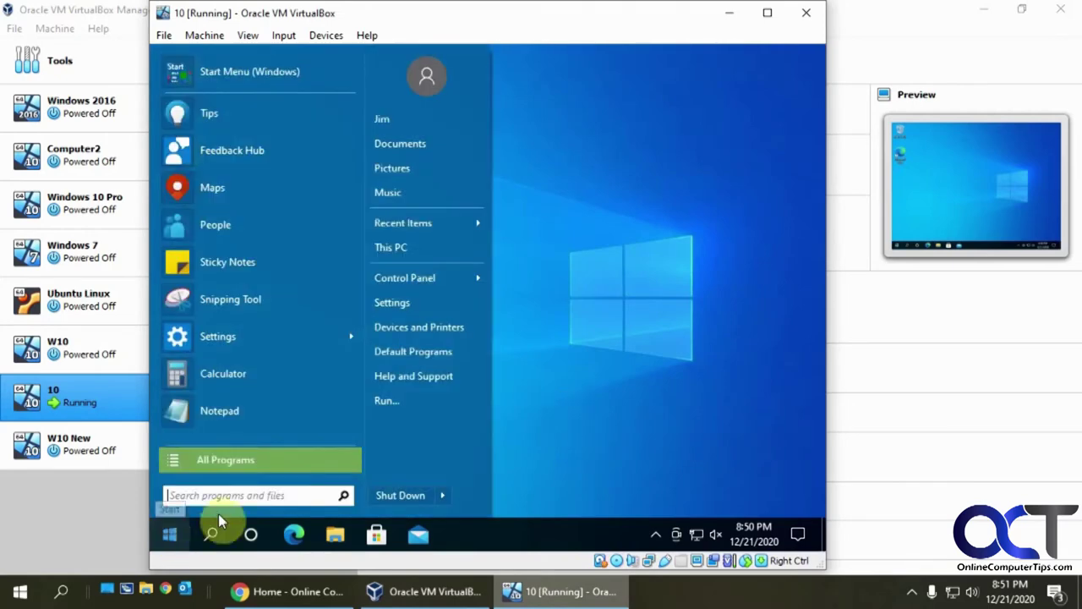
text(dis)
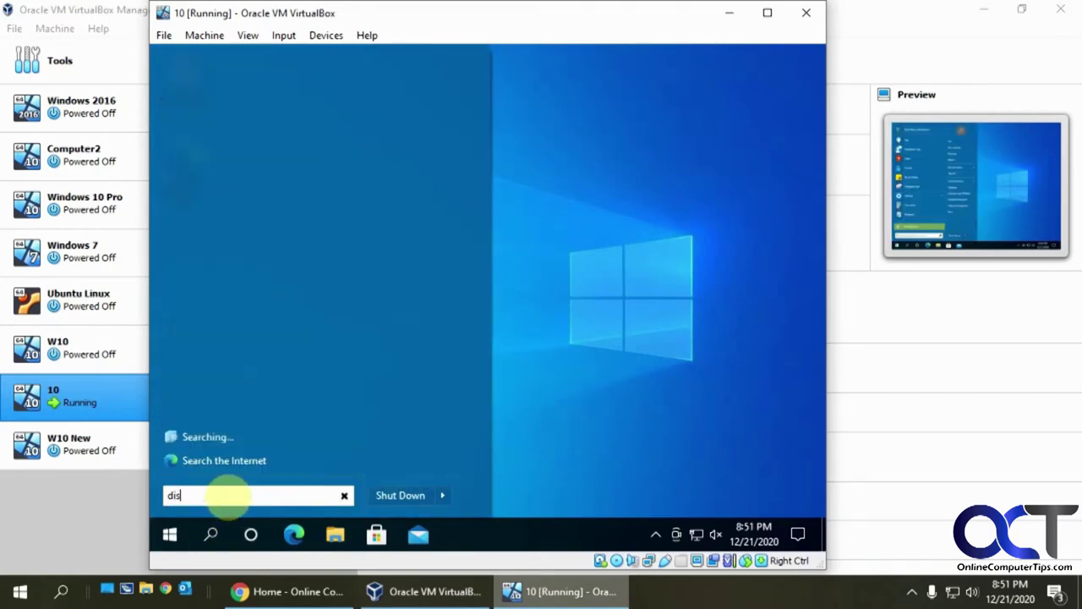
text(k management)
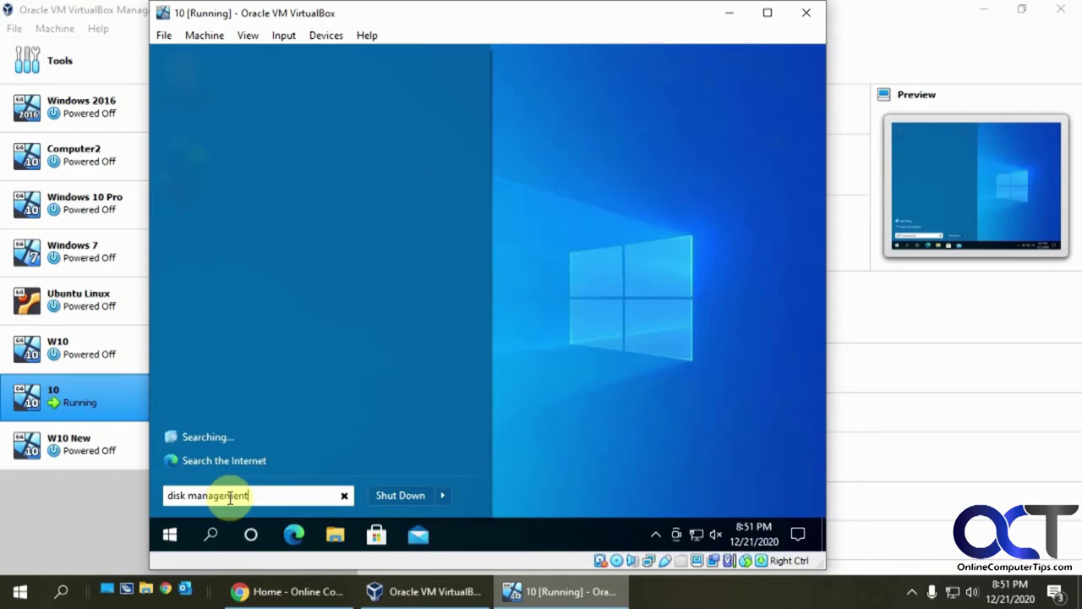
click(247, 82)
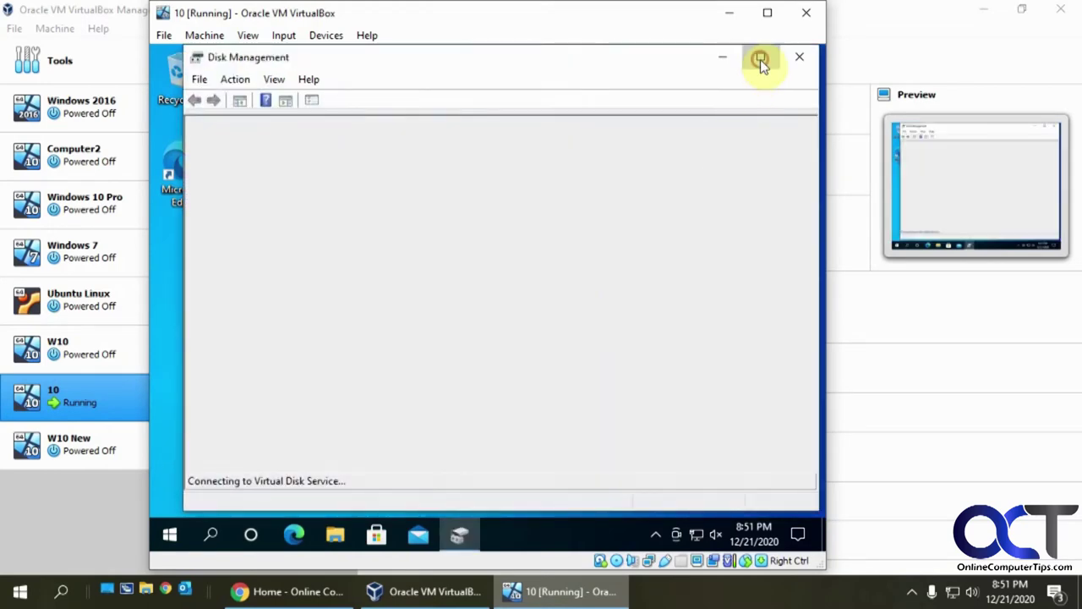
click(760, 59)
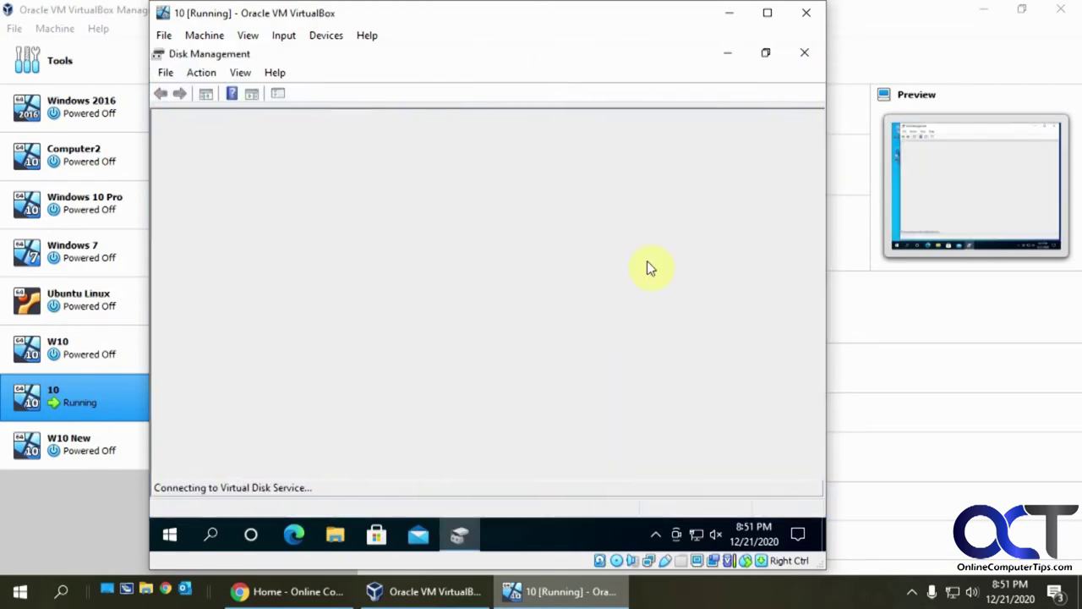
drag(533, 307, 544, 230)
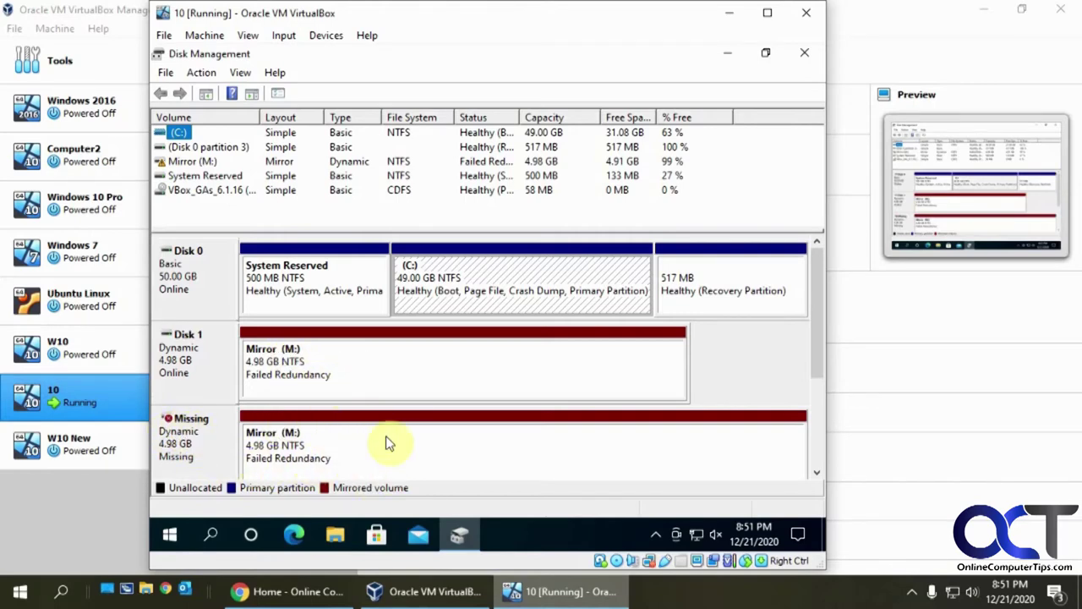
Step: Open Mirror (M:) in File Explorer to see its four folders and 4.91 GB free
click(333, 533)
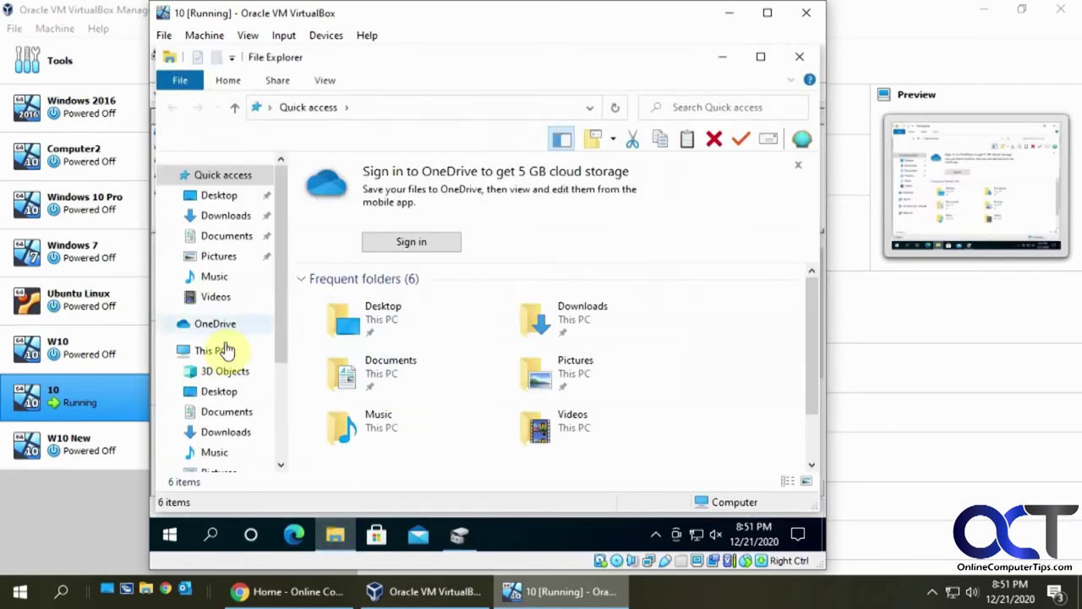
drag(279, 342, 279, 413)
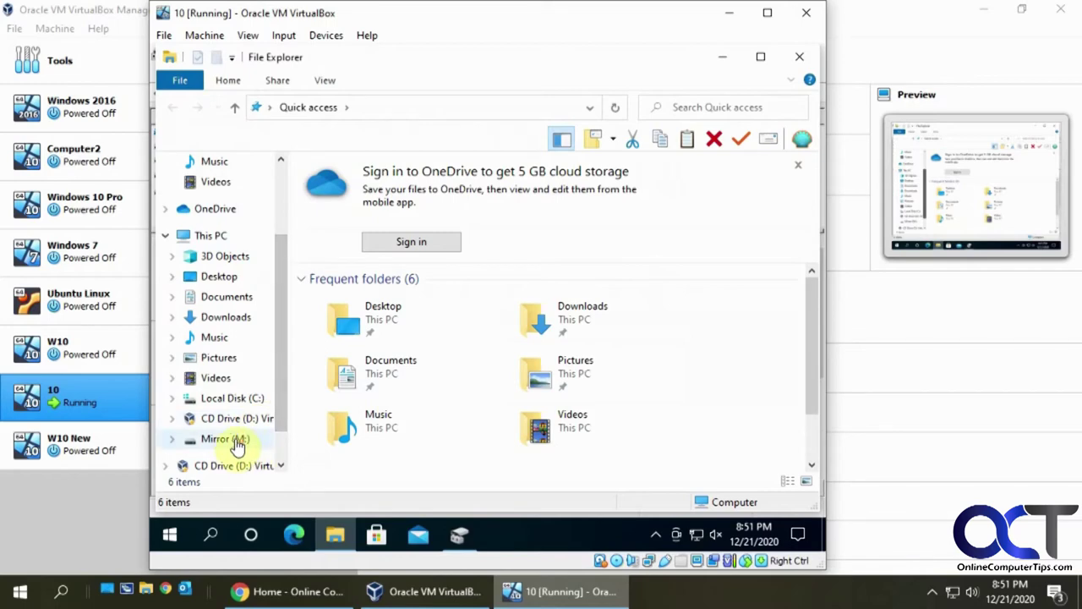
click(238, 446)
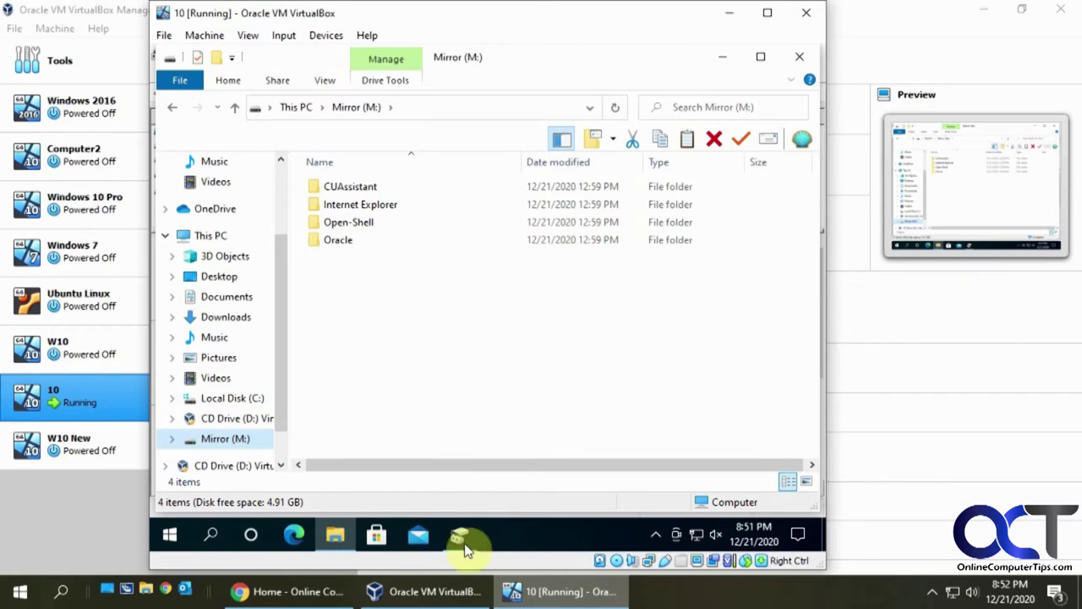
Step: Create a new 5 GB virtual hard disk named NEW.vdi for the SATA controller
click(389, 590)
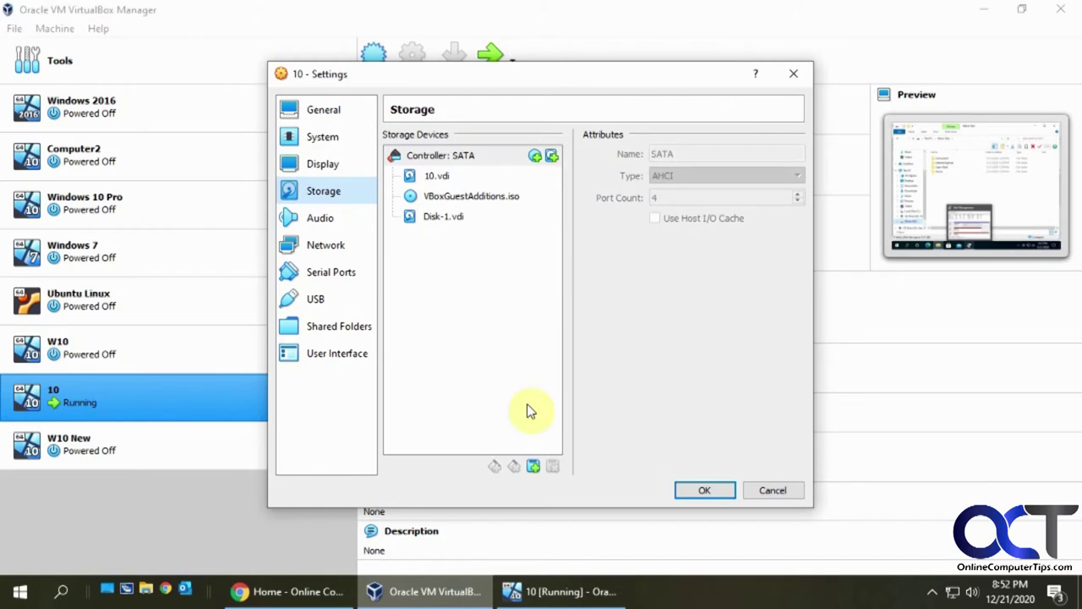
click(535, 465)
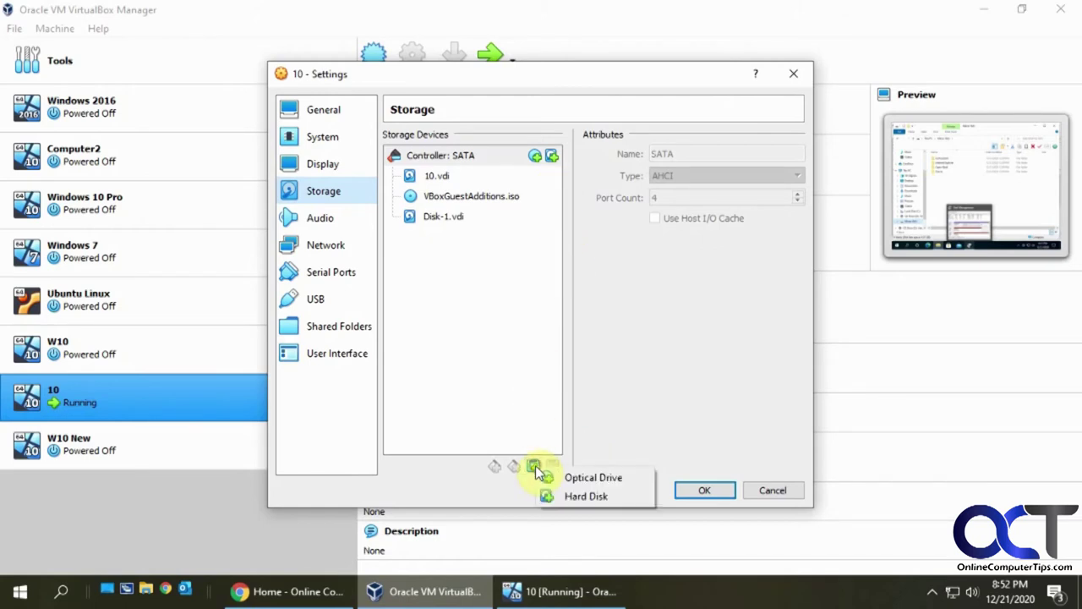
click(570, 495)
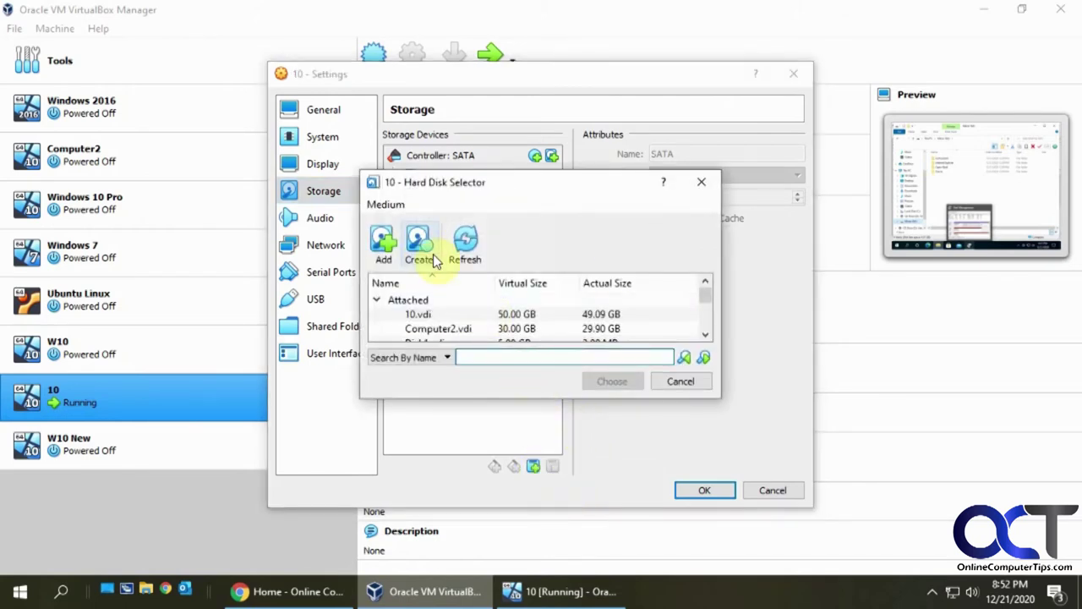
click(417, 243)
drag(489, 210, 447, 210)
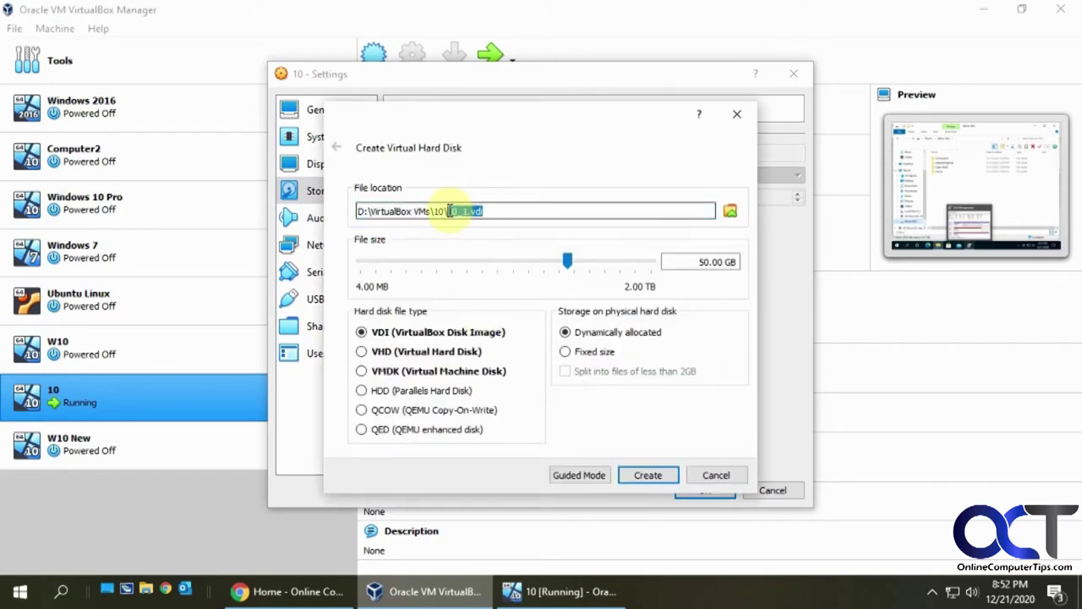
text(W)
click(707, 262)
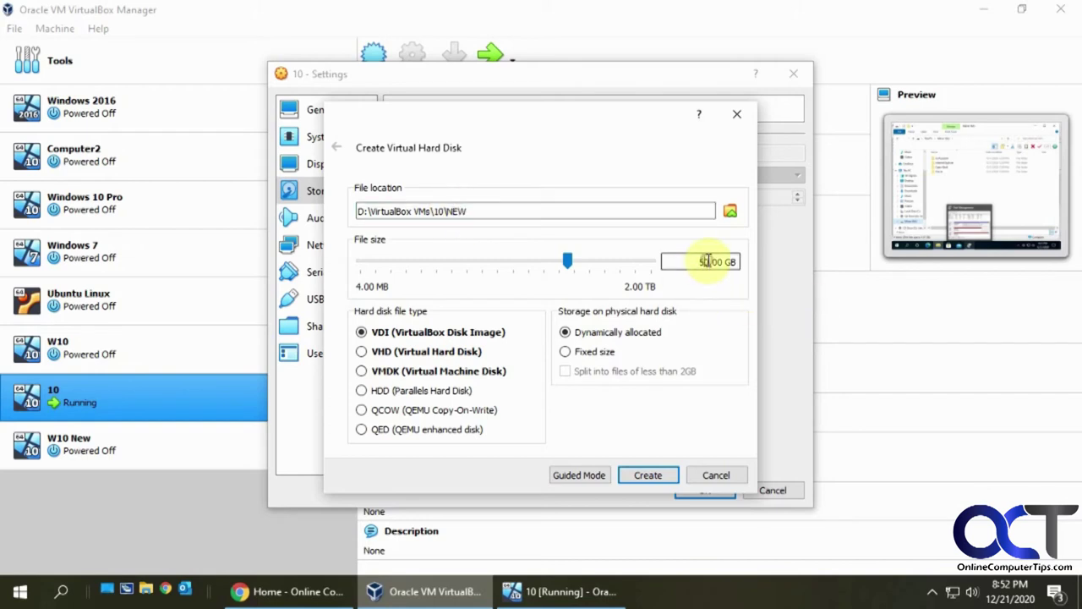
key(BackSpace)
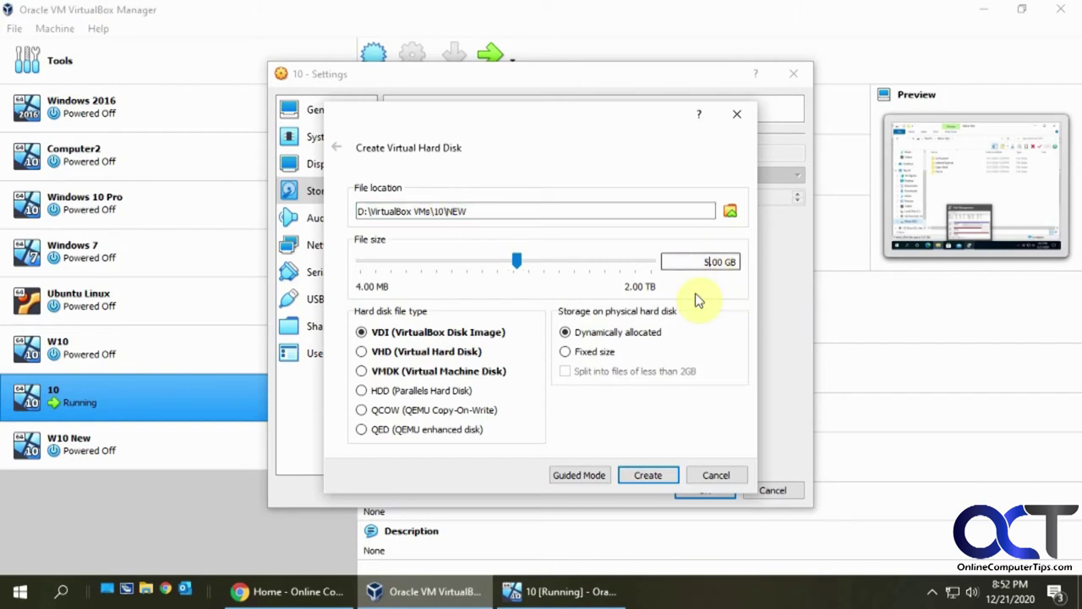
click(648, 475)
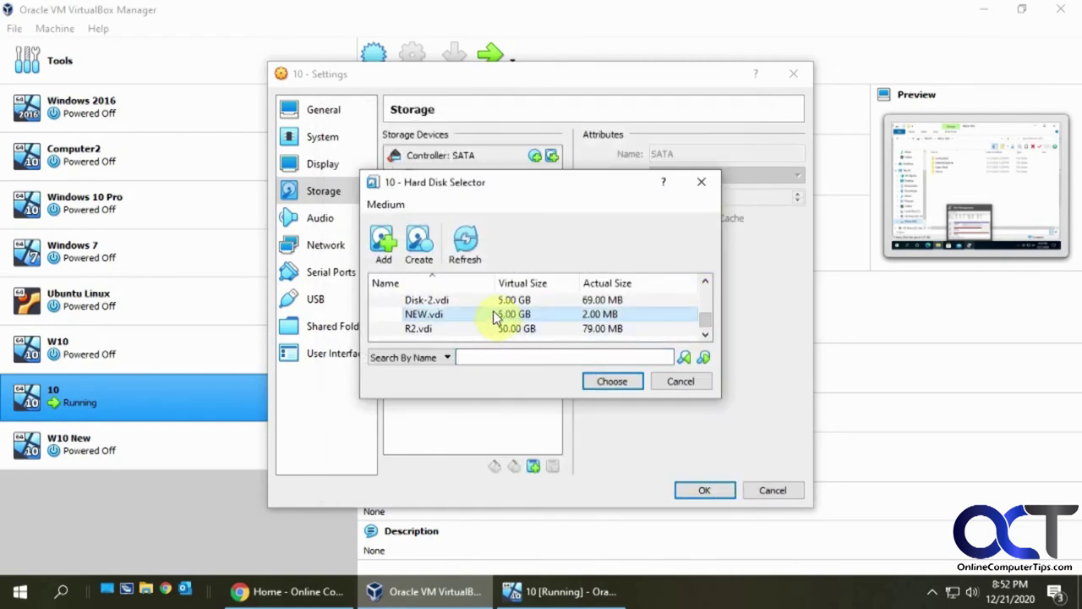
Step: Attach NEW.vdi to the SATA controller and save the VM settings
click(493, 313)
click(605, 380)
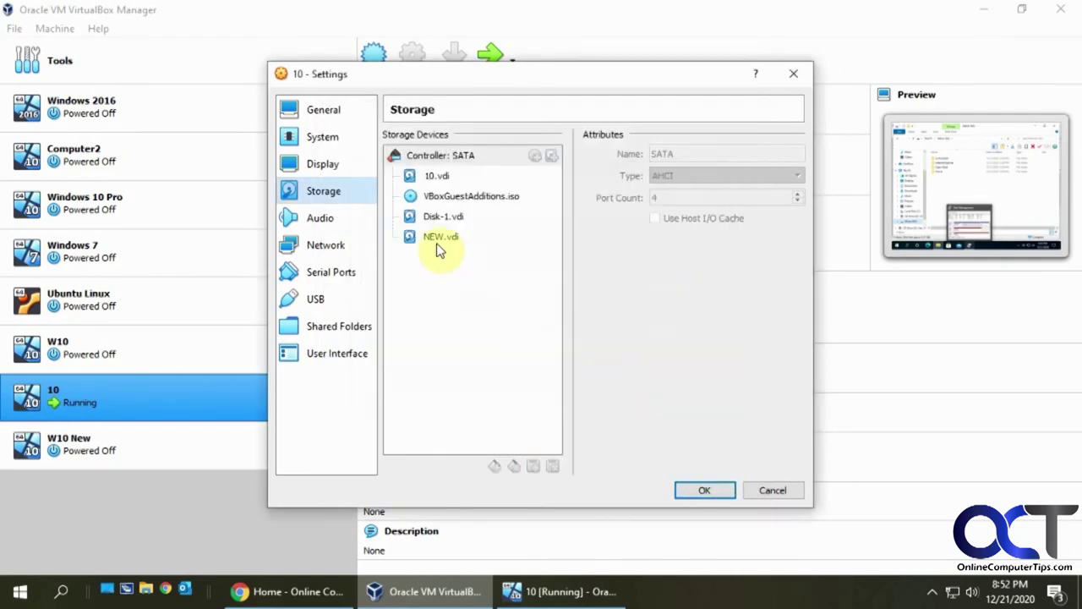
click(705, 489)
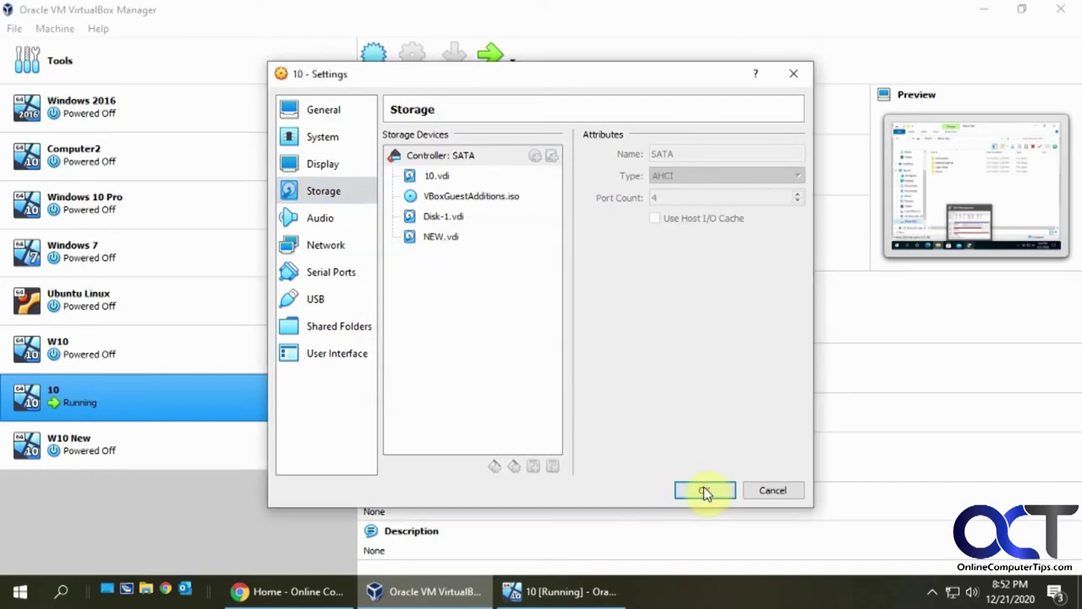
click(553, 589)
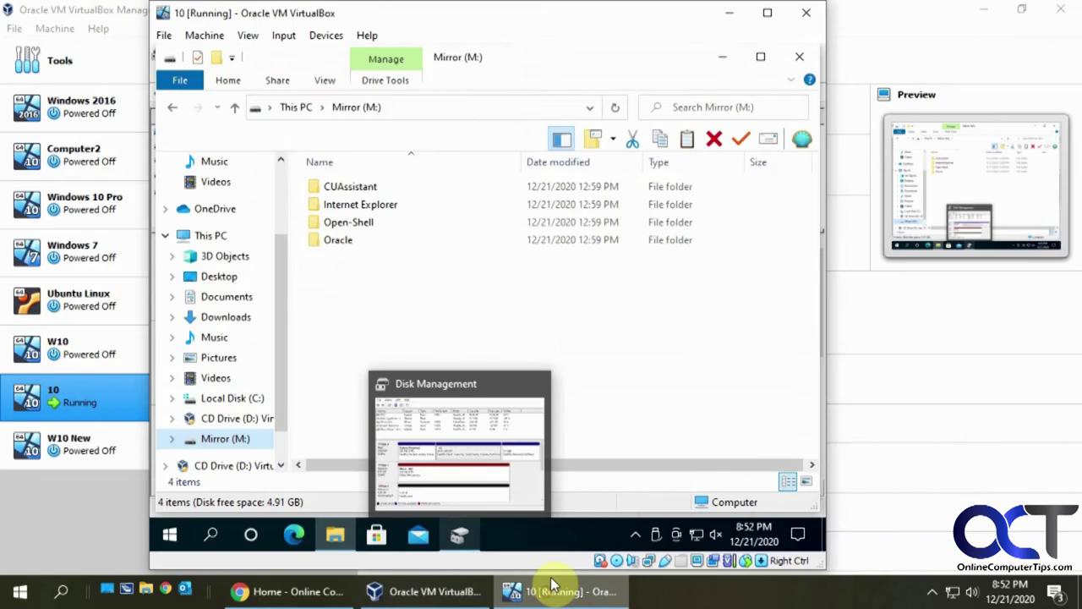
Step: Rescan disks in Disk Management to detect the newly attached 5 GB disk
click(468, 241)
click(463, 534)
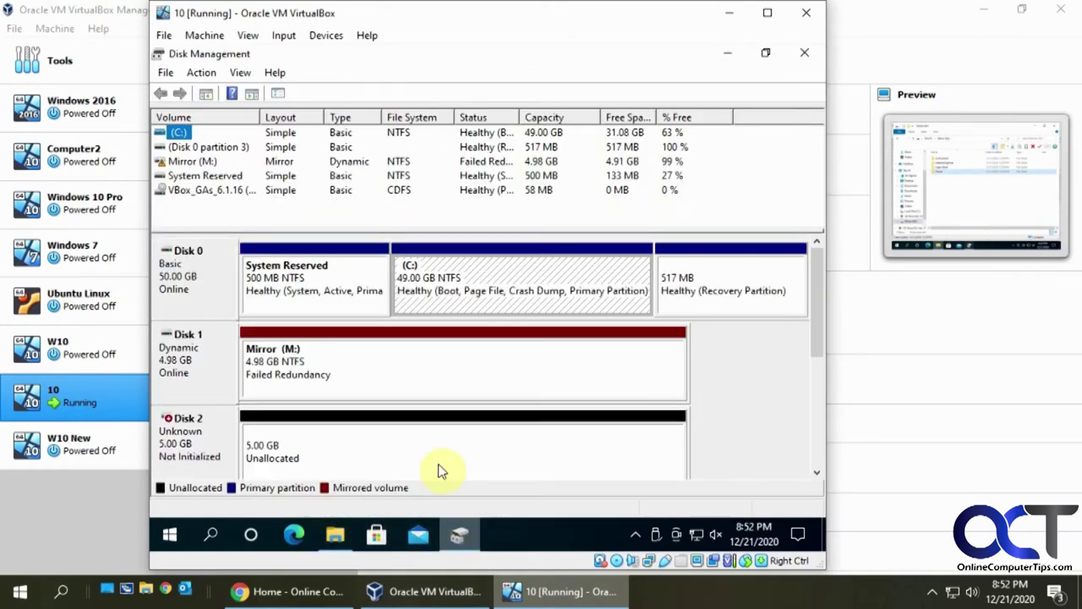
click(201, 73)
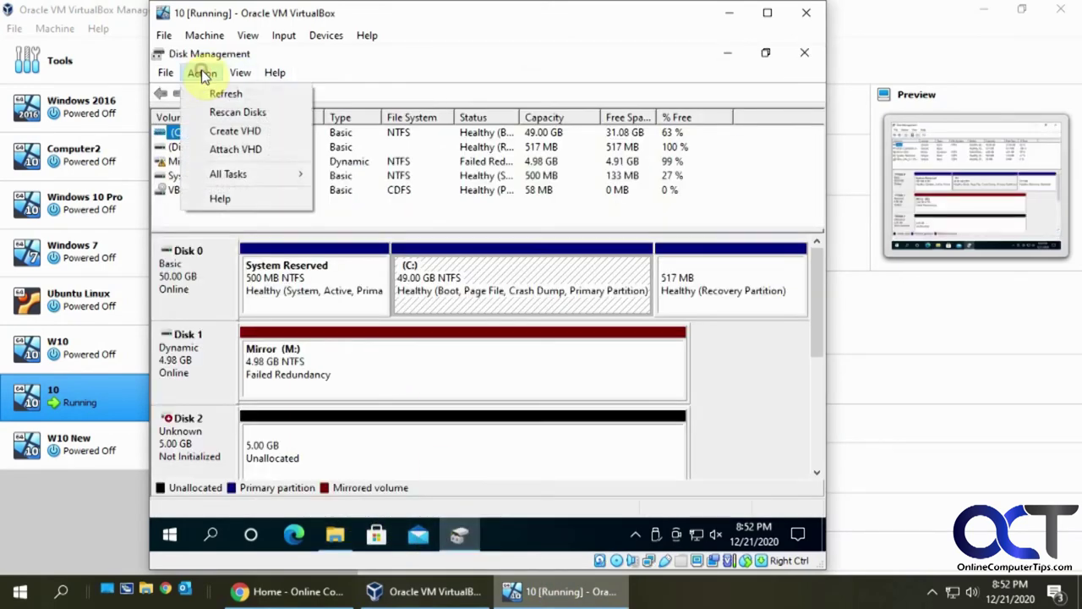
click(216, 111)
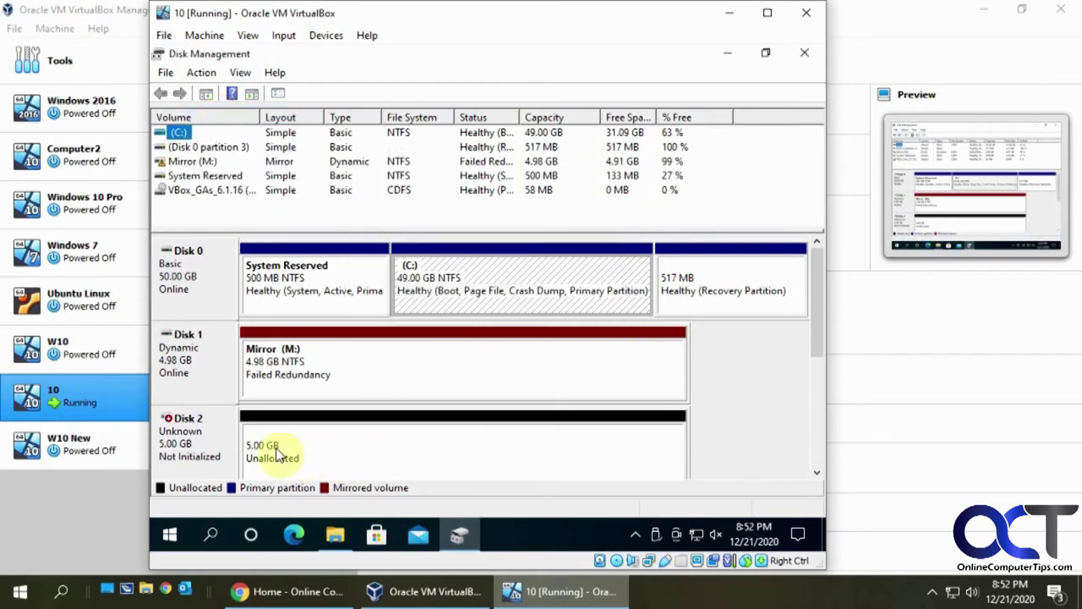
Step: Initialize Disk 2 with the GPT partition style
right_click(221, 444)
click(283, 359)
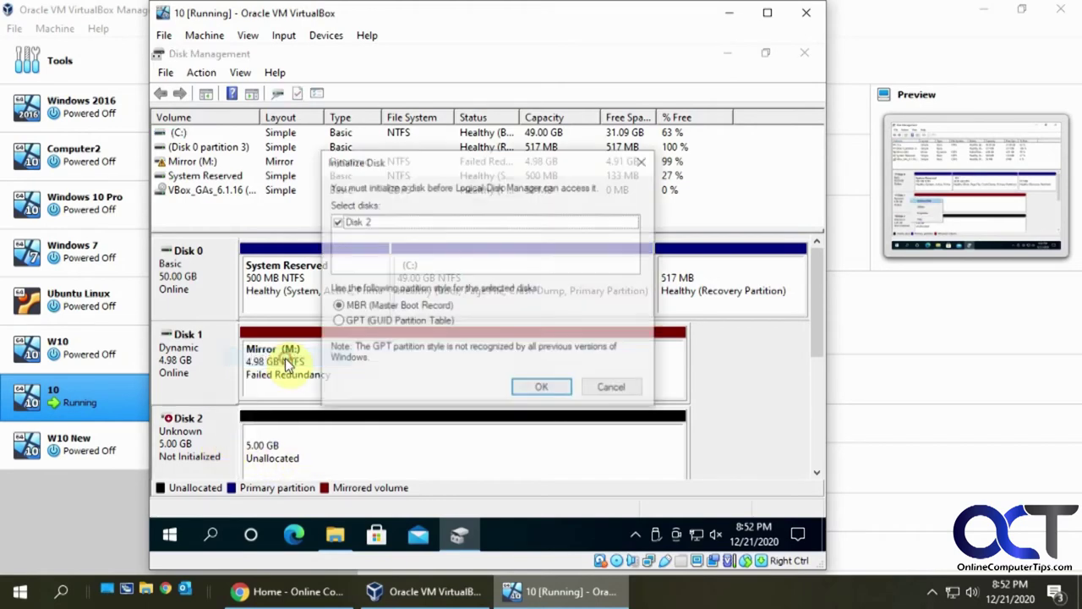
click(337, 322)
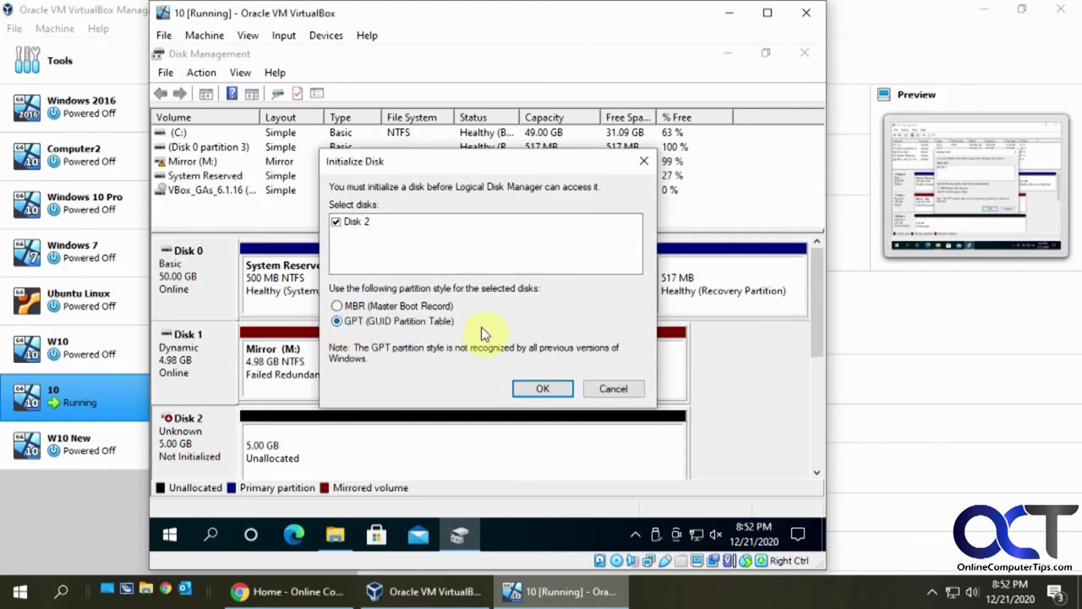
click(536, 386)
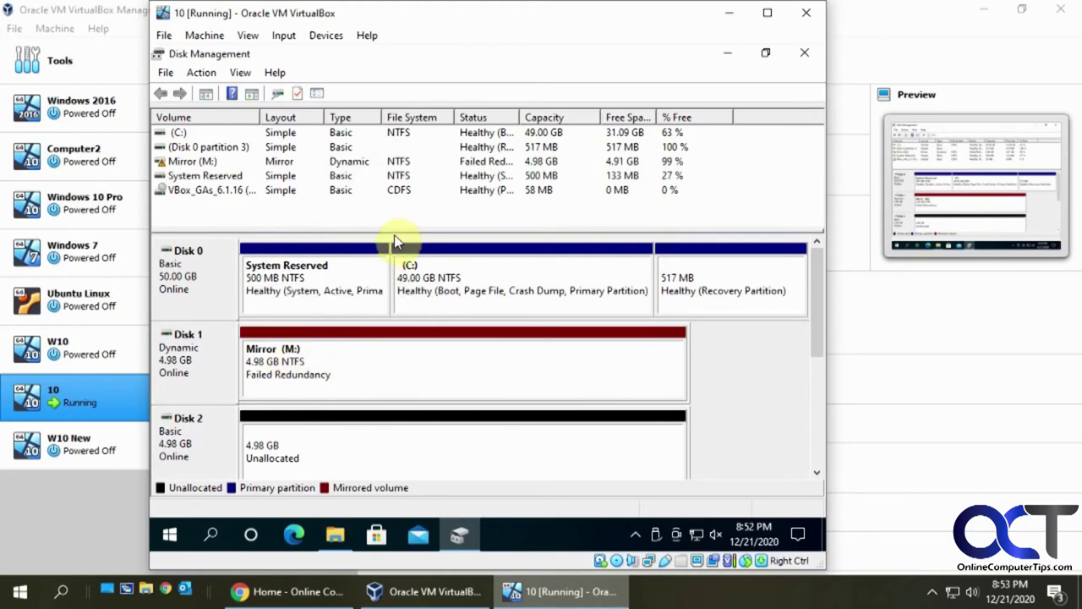
Step: Remove the Missing disk's half of the M: mirror, leaving a Healthy simple volume on Disk 1
drag(394, 232, 397, 212)
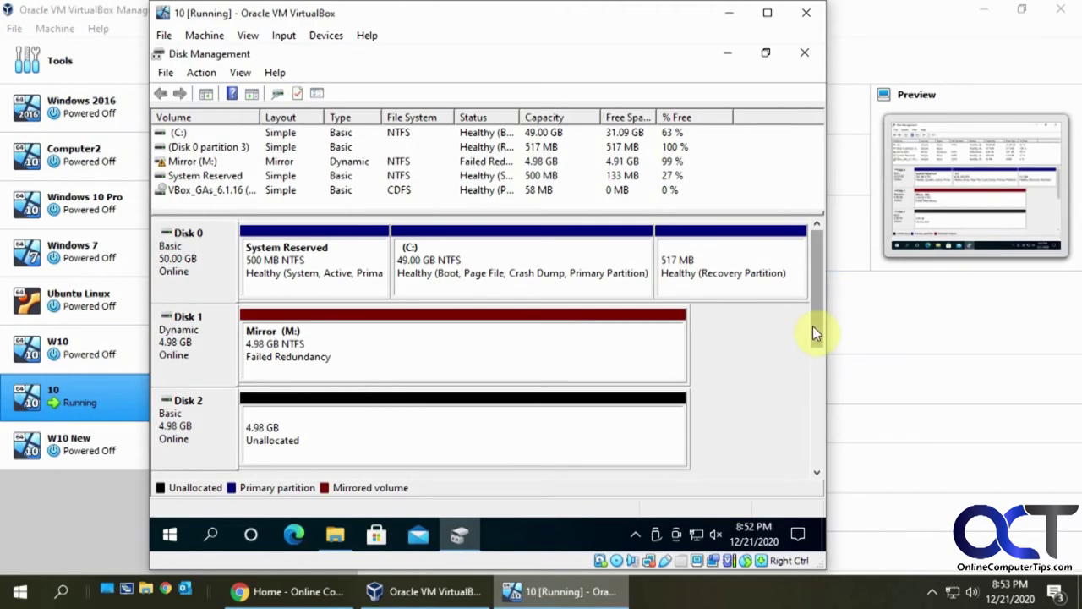
drag(816, 335, 814, 361)
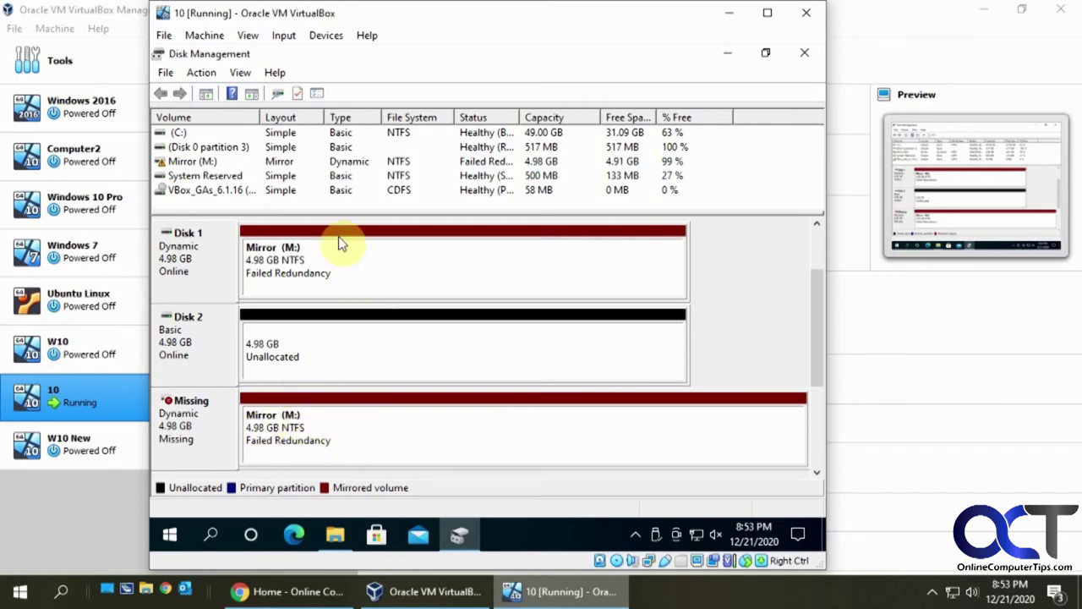
right_click(354, 429)
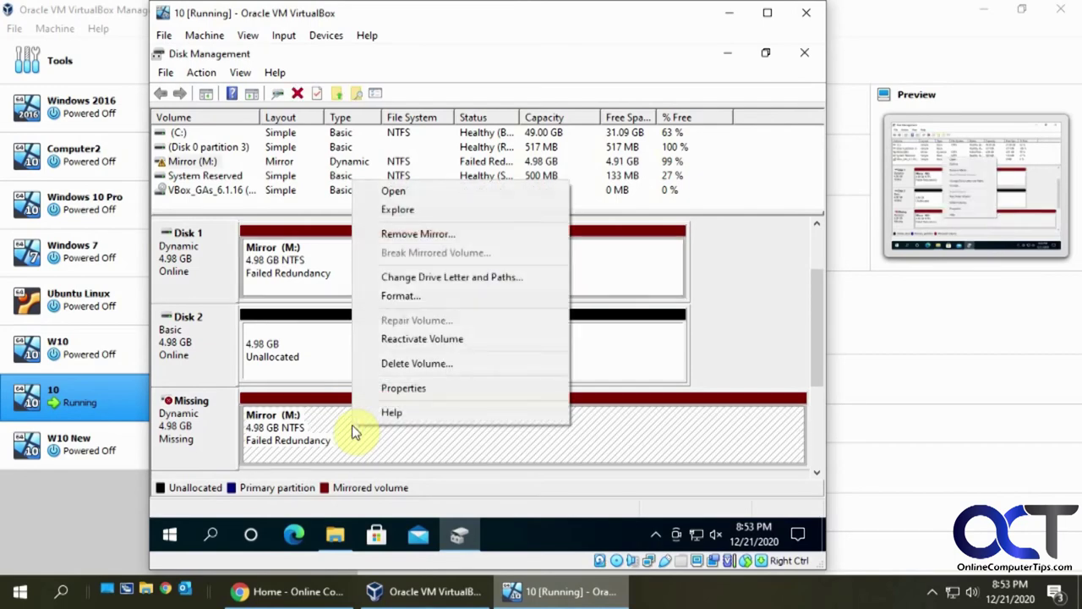
click(432, 233)
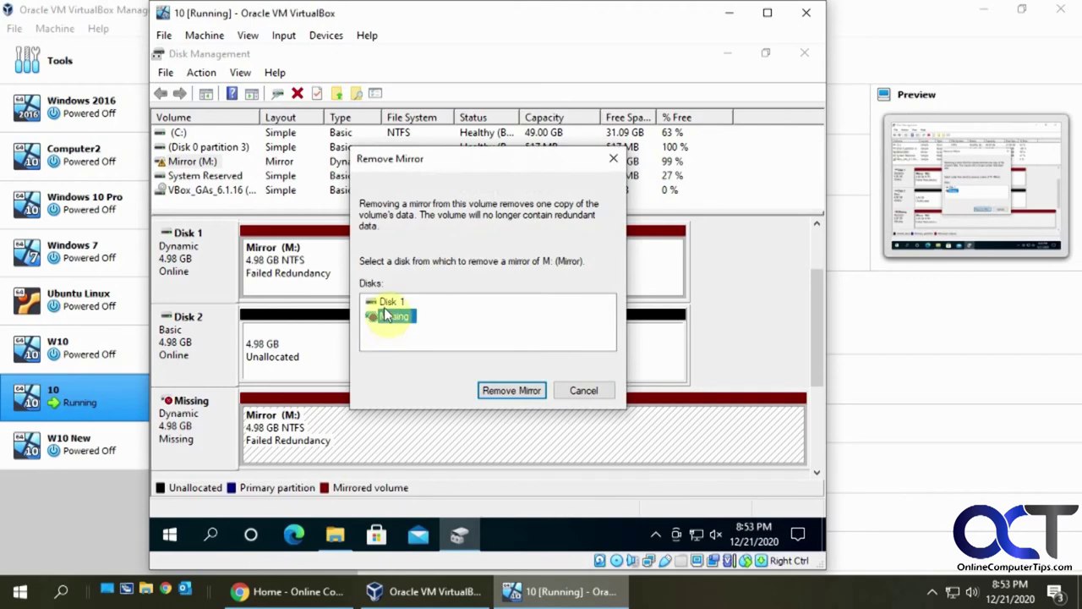
click(491, 392)
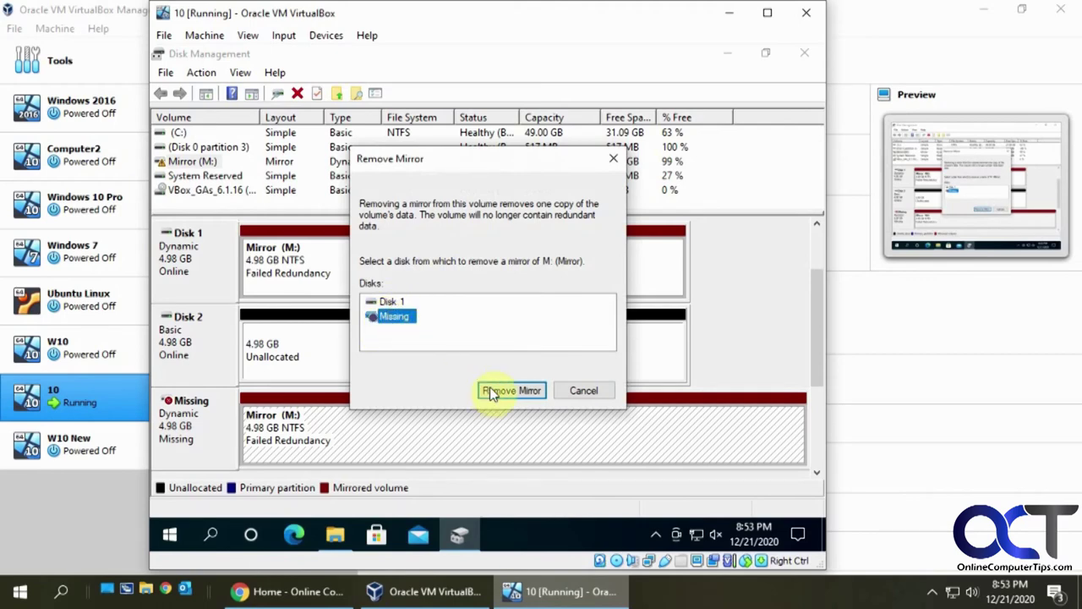
click(394, 316)
click(505, 391)
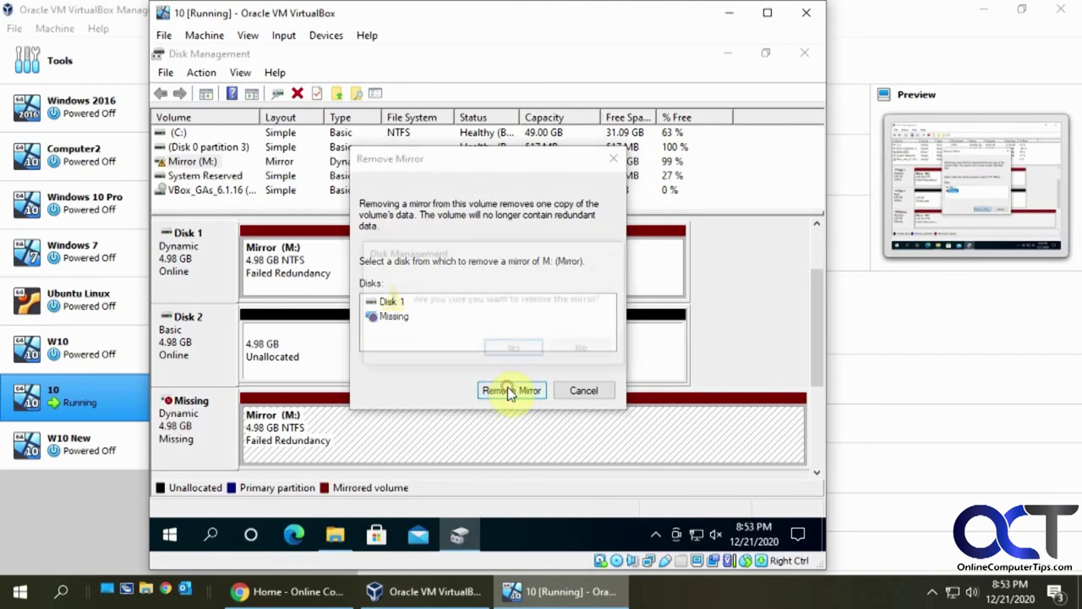
click(526, 347)
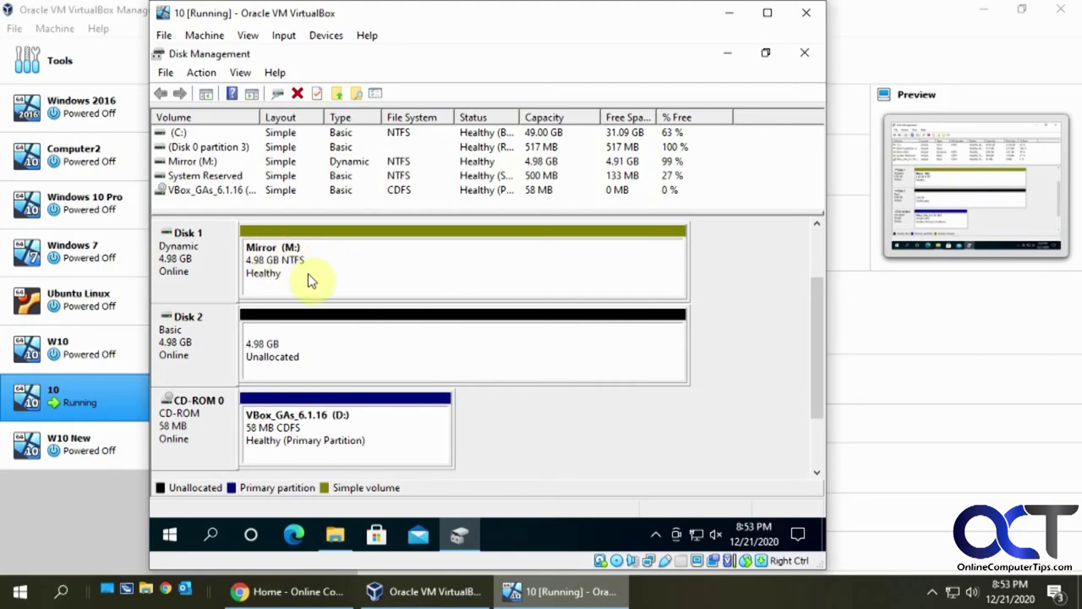
Step: Add a mirror of M: on Disk 2, accepting conversion to a dynamic disk
right_click(348, 268)
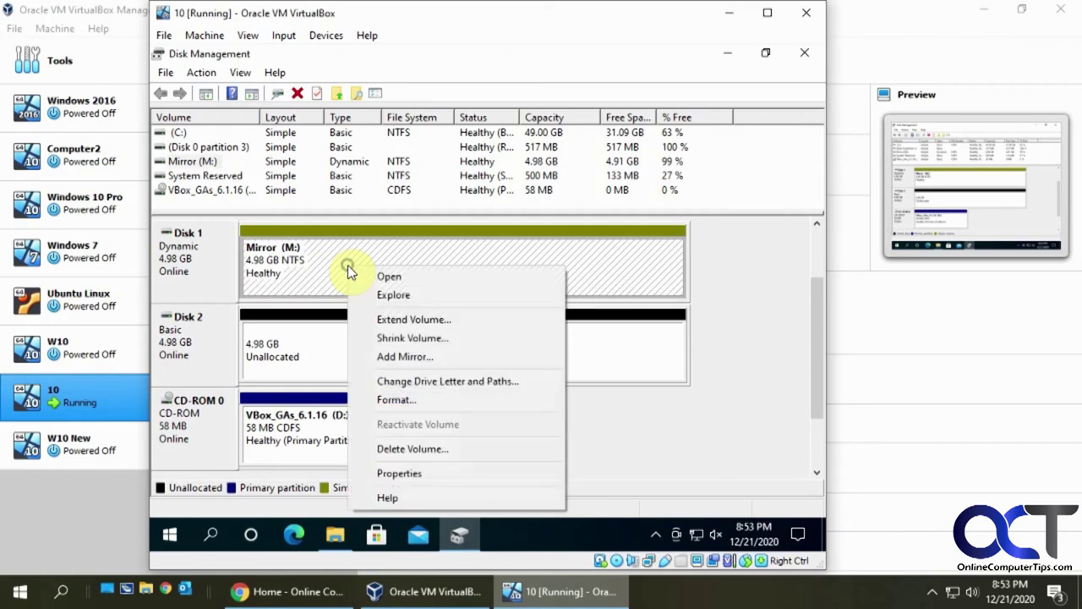
click(419, 356)
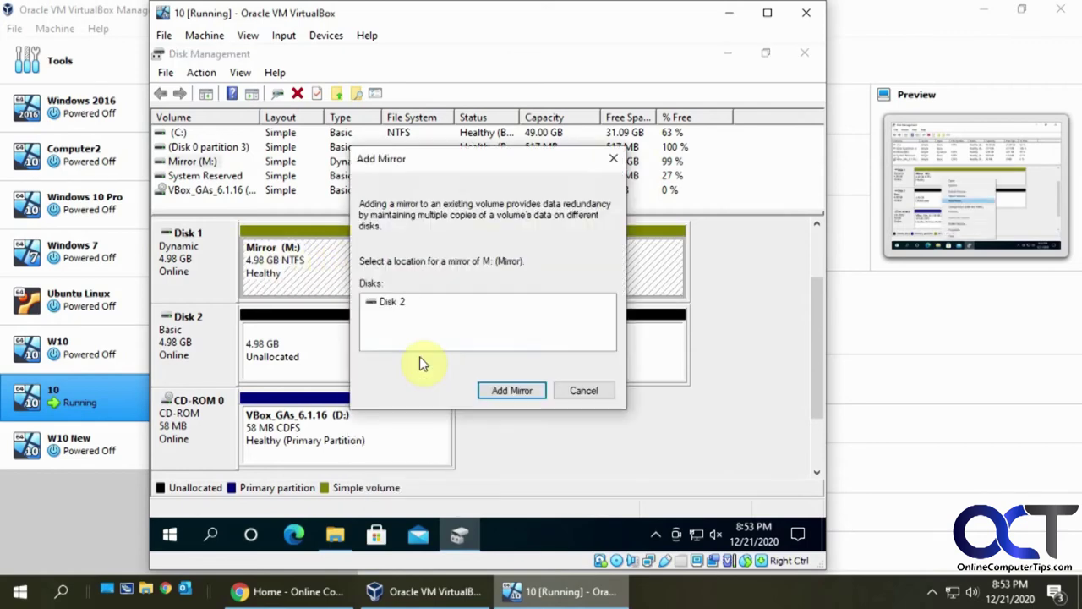
click(393, 306)
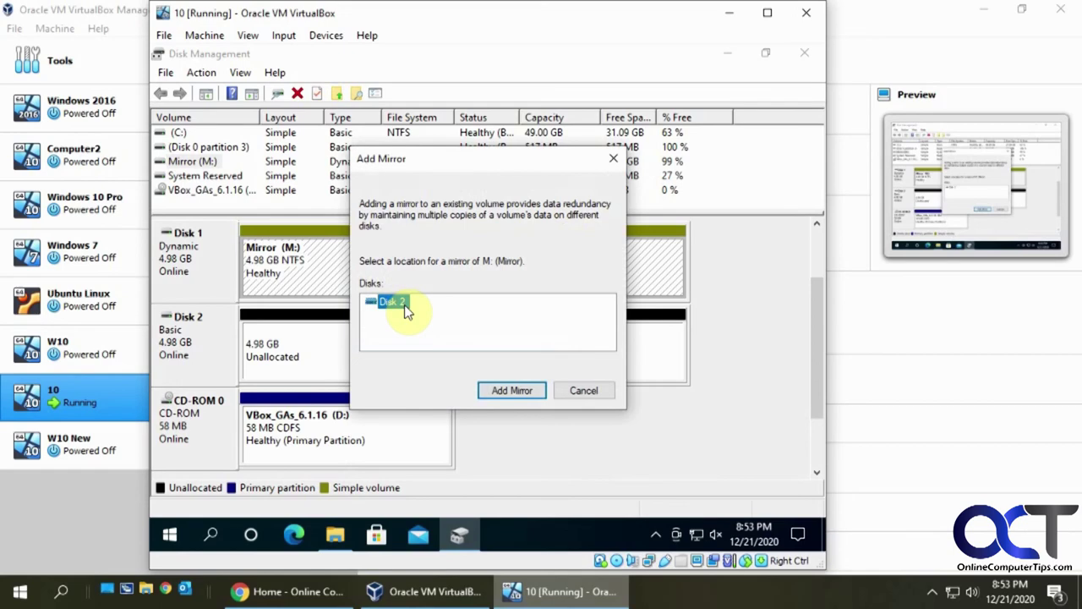
click(500, 389)
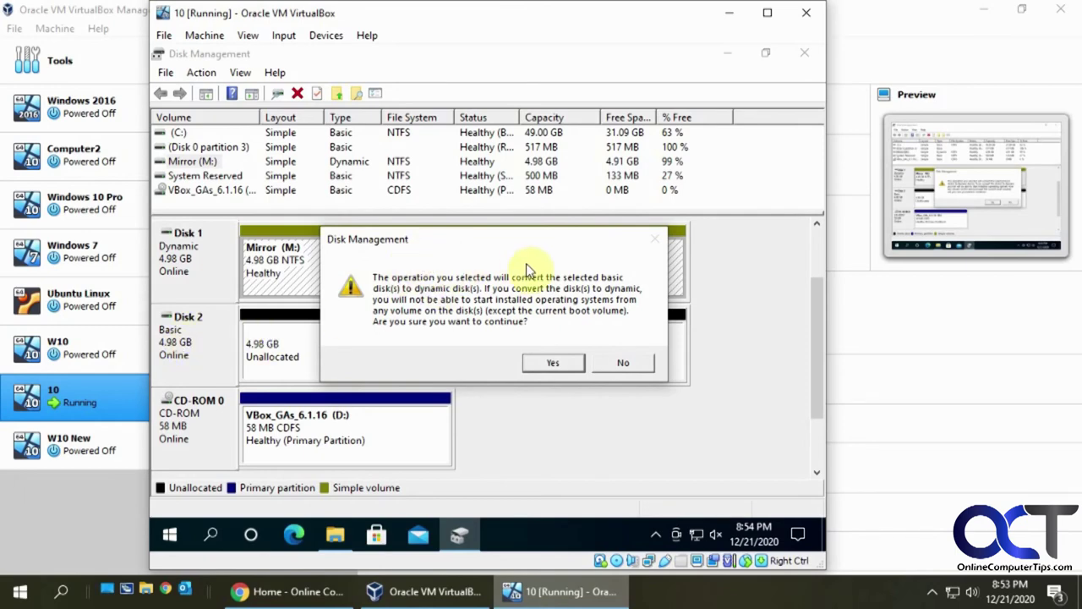
click(547, 359)
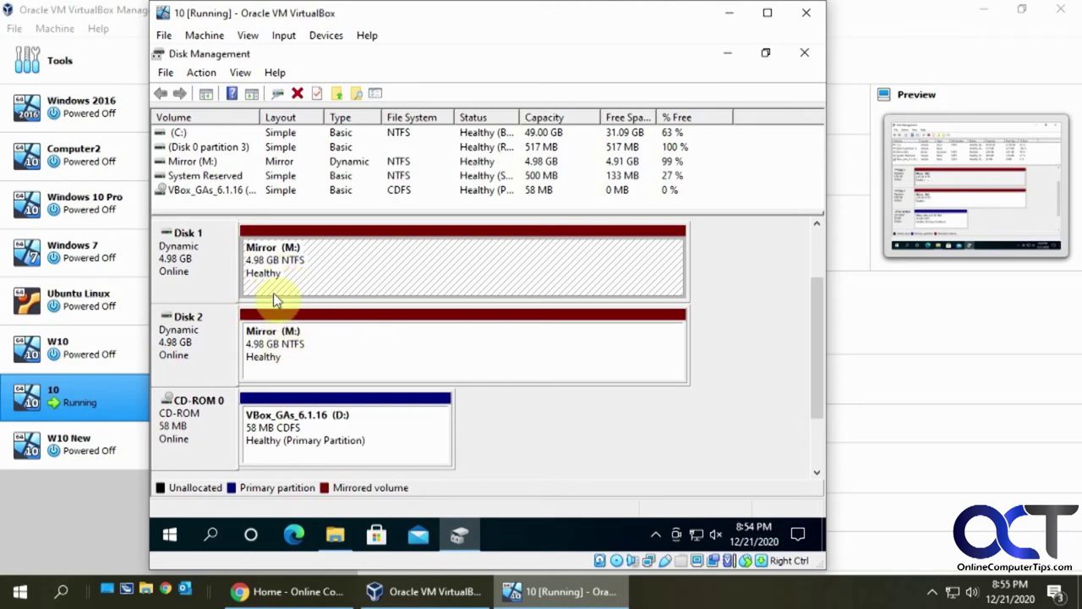
Step: Review the Mirror (M:) properties in File Explorer, confirming 4.98 GB capacity, then cancel
click(335, 533)
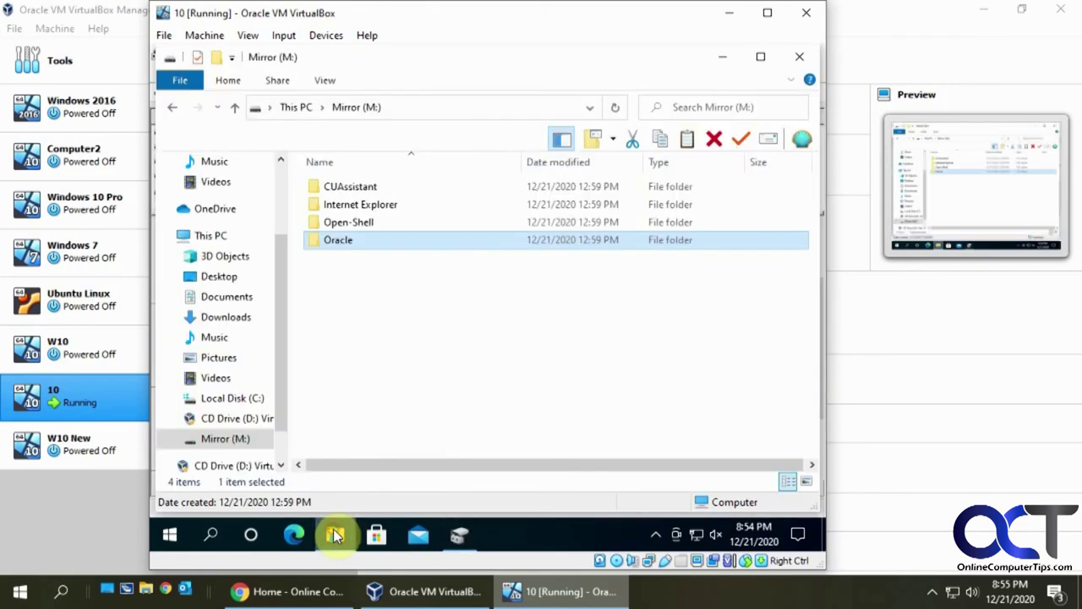
click(239, 439)
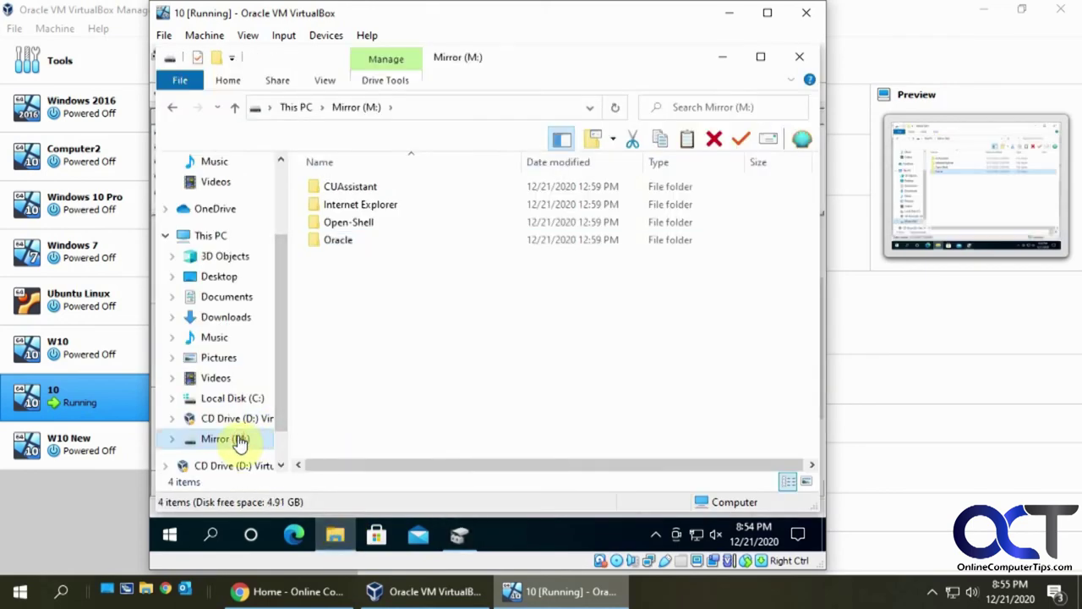
right_click(240, 440)
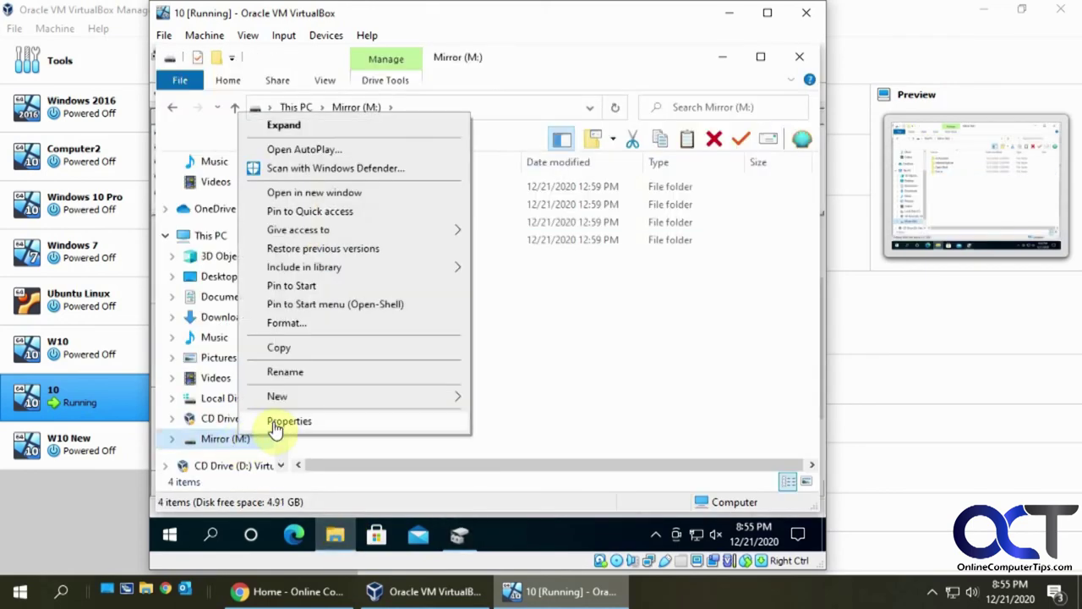
click(273, 420)
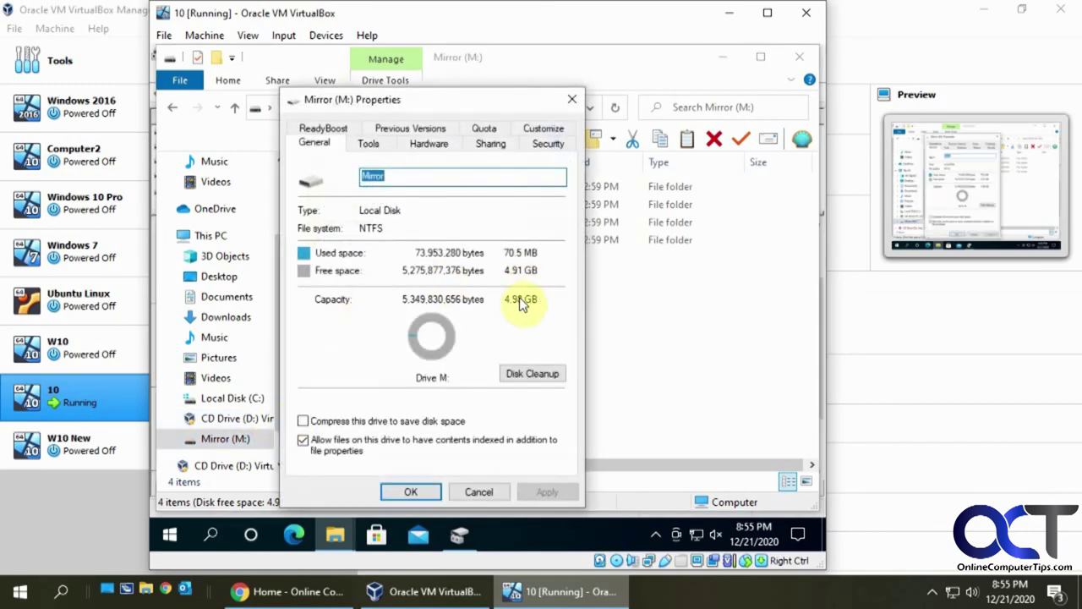
click(478, 491)
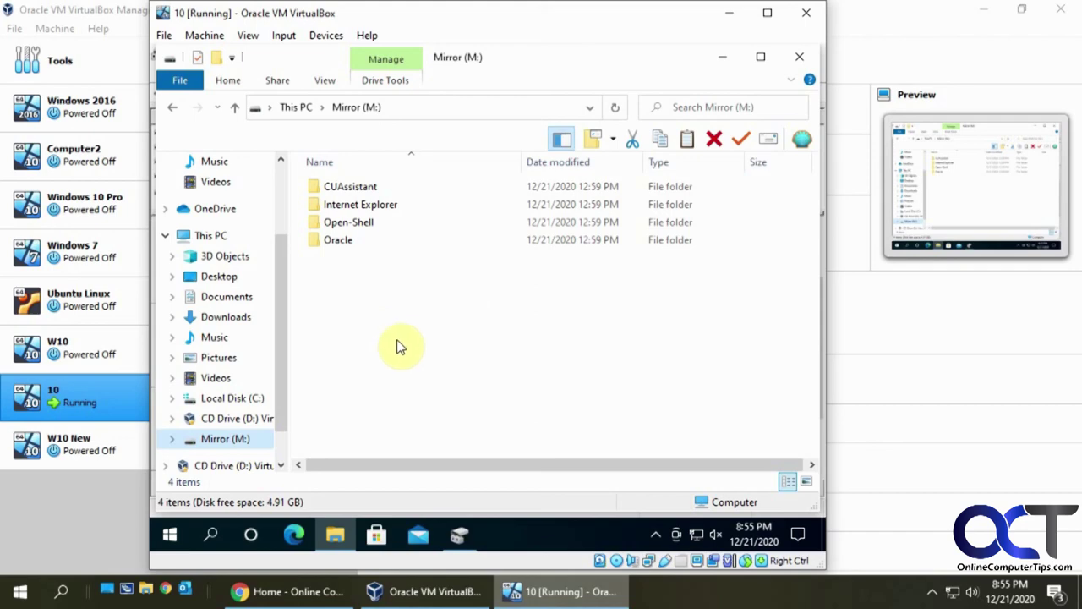
Step: Bring Disk Management to the front, showing M: Healthy on Disk 1 and Disk 2
click(463, 531)
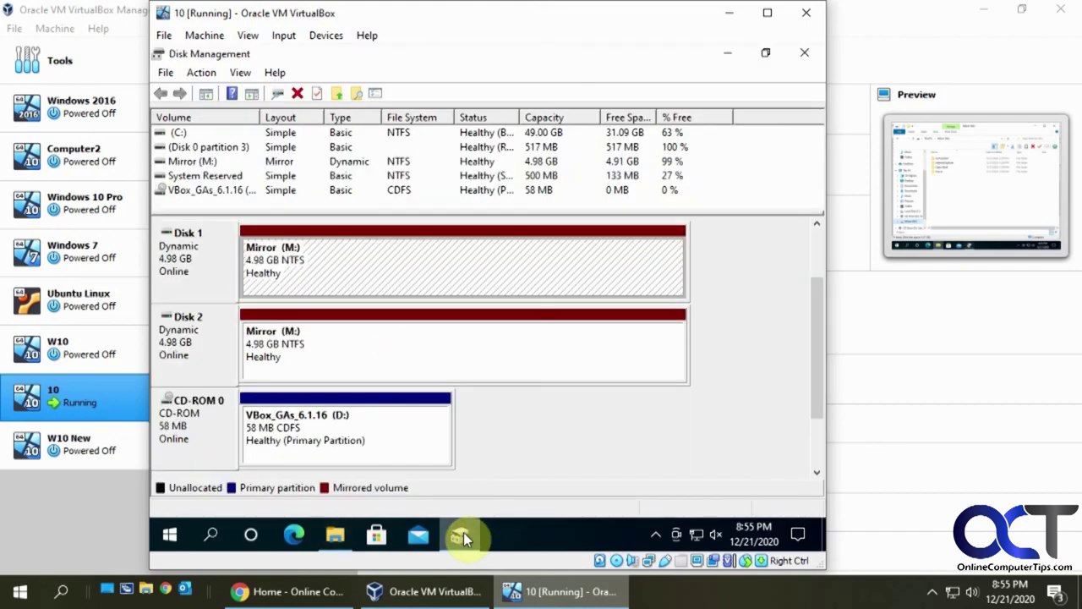